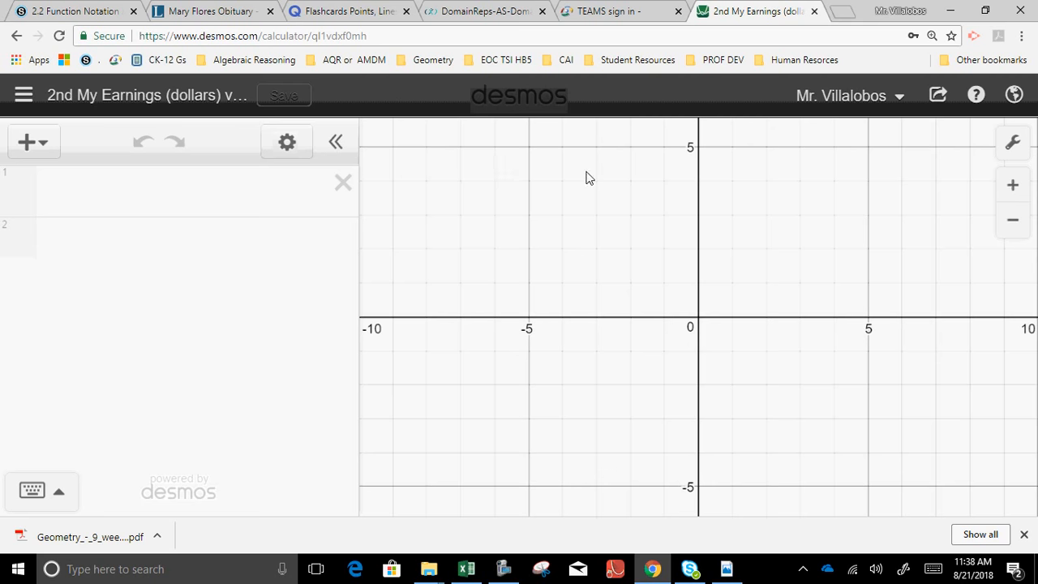
Add a note reading "I got a job at a restaurant that pays 8.25" as the first entry.
{"action": "left_click", "coordinate": [47, 152]}
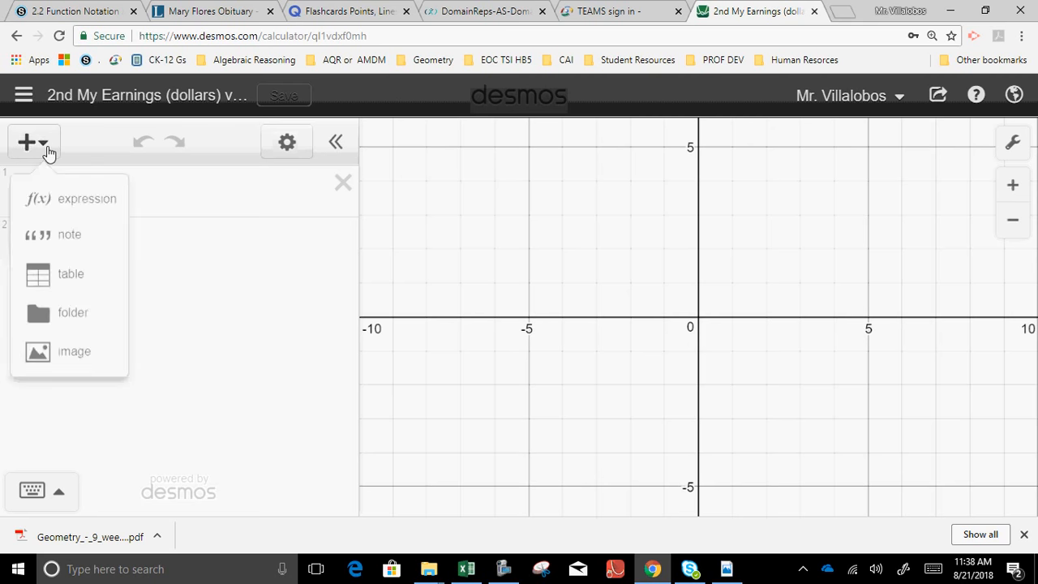
{"action": "left_click", "coordinate": [66, 230]}
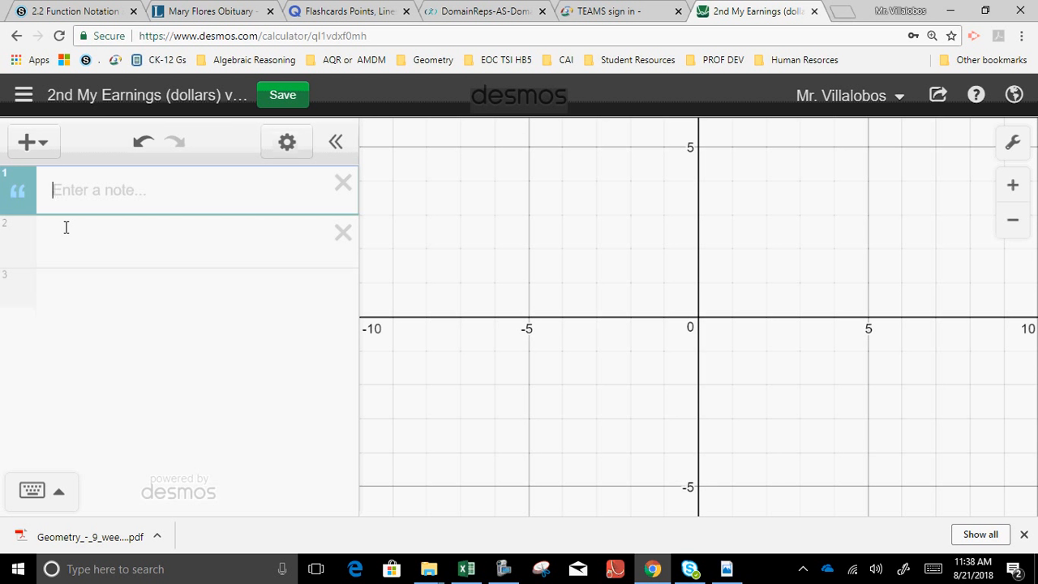
{"action": "type", "text": "I got a"}
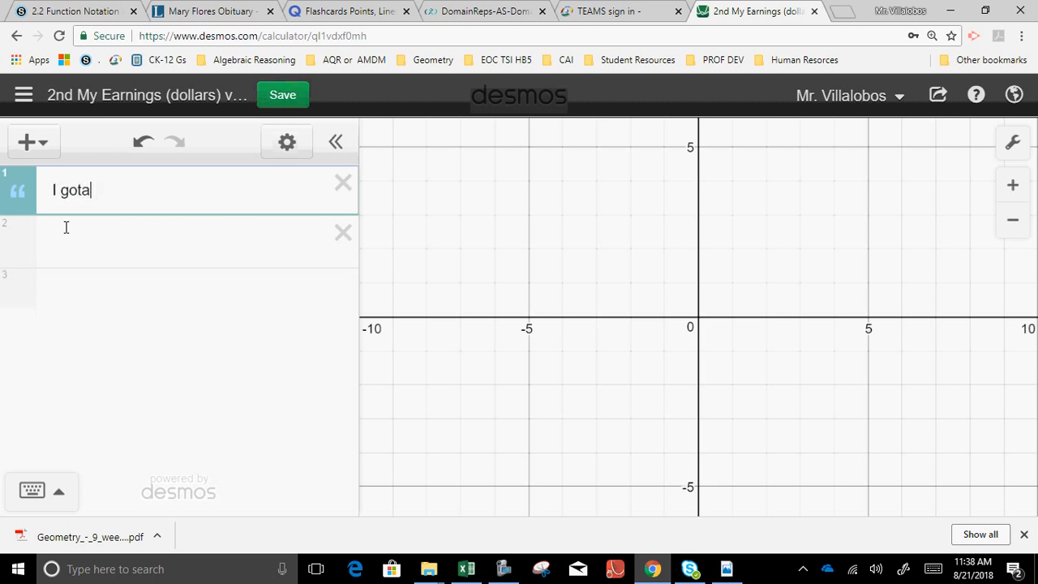
{"action": "key", "text": "BackSpace"}
{"action": "type", "text": "a job w"}
{"action": "key", "text": "BackSpace"}
{"action": "type", "text": "at a rest"}
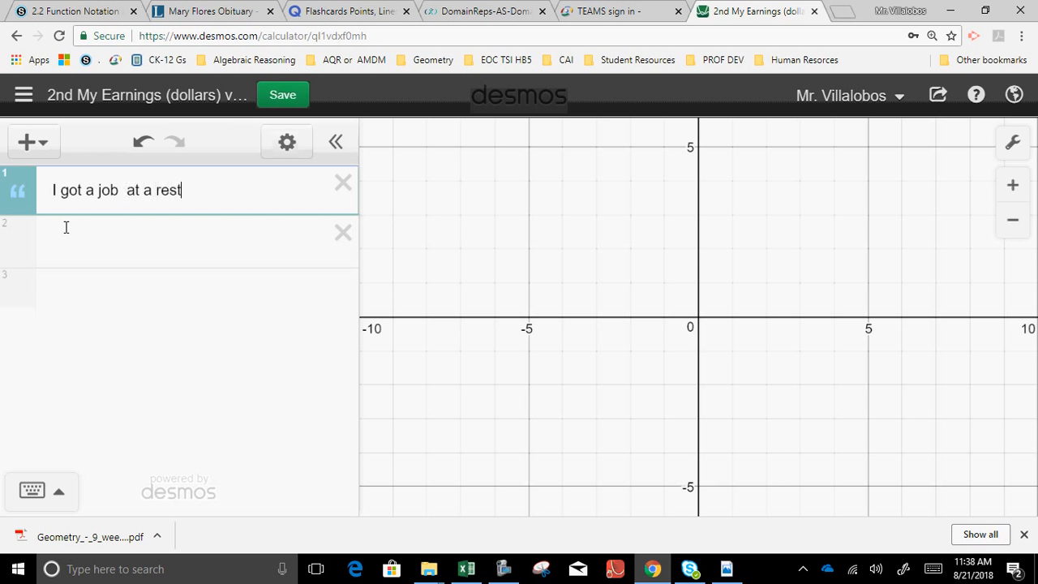
{"action": "type", "text": "aurant that"}
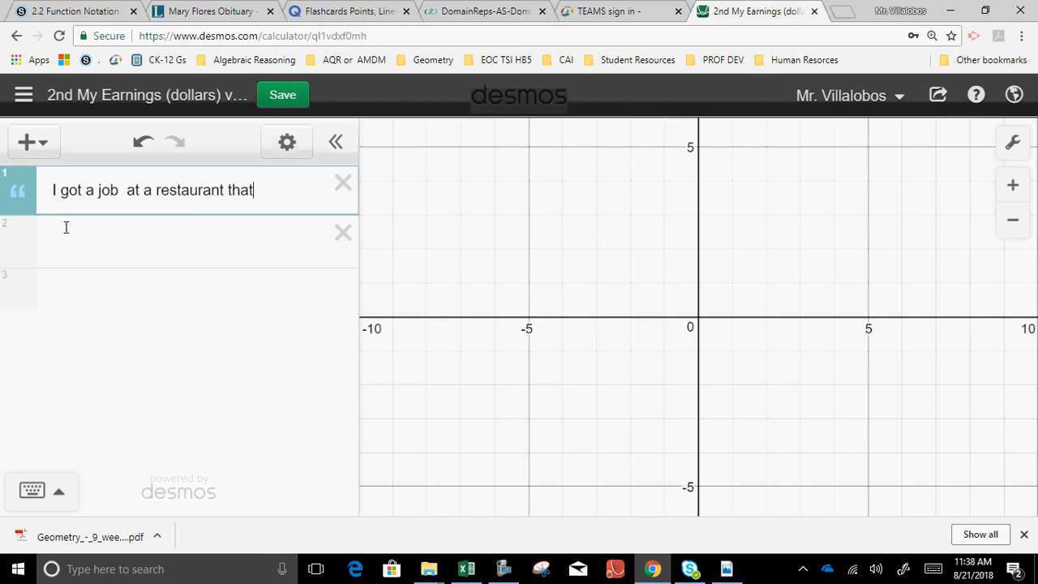
{"action": "type", "text": " pays 8.26"}
{"action": "key", "text": "BackSpace"}
{"action": "type", "text": "5"}
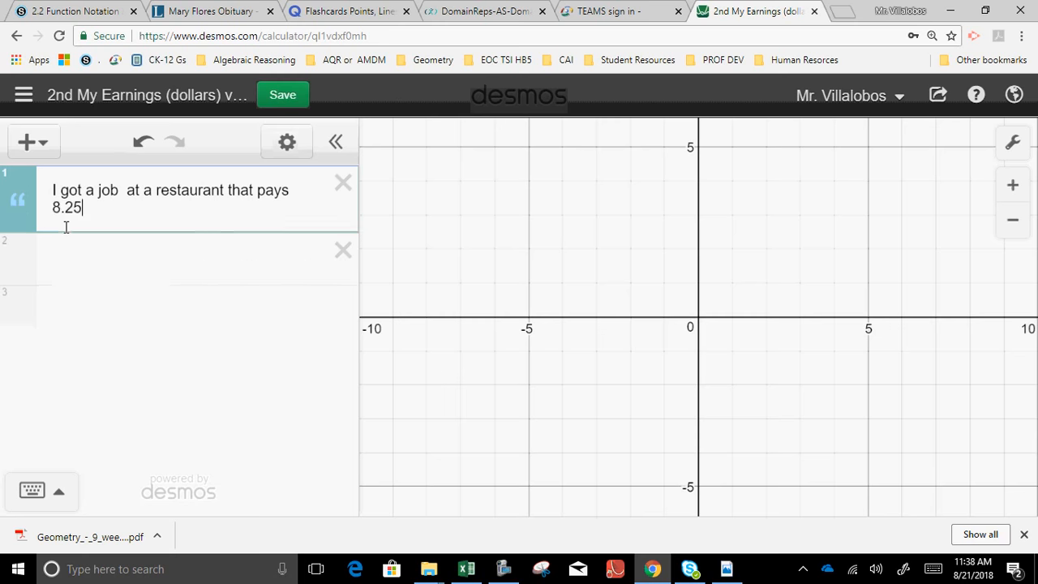
Continue the note with "an hour. They charged me".
{"action": "type", "text": " an hour. They chaged me"}
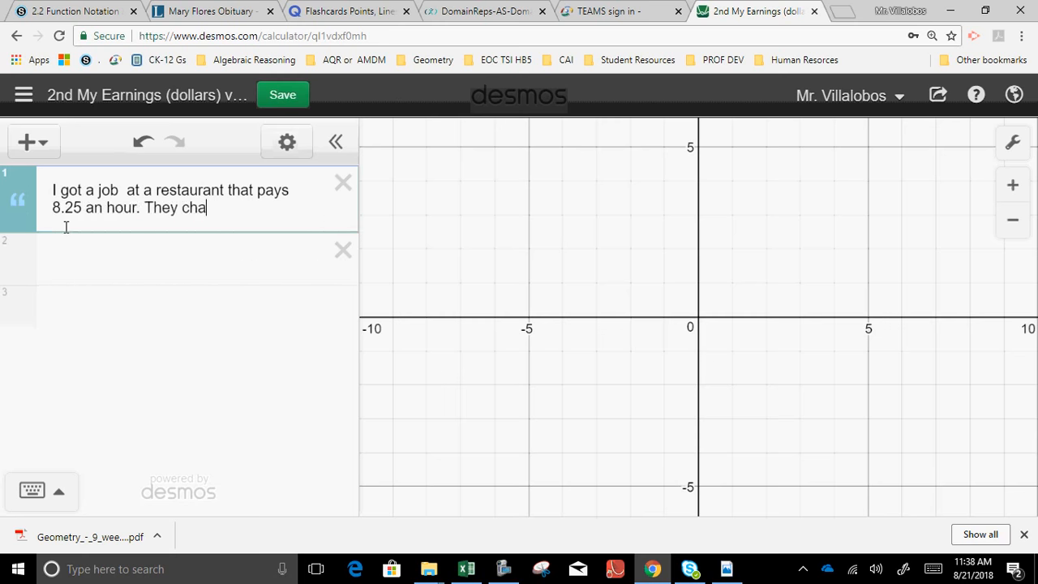
{"action": "key", "text": "BackSpace"}
{"action": "key", "text": "BackSpace"}
{"action": "key", "text": "BackSpace"}
{"action": "key", "text": "BackSpace"}
{"action": "key", "text": "BackSpace"}
{"action": "key", "text": "BackSpace"}
{"action": "type", "text": "rged me"}
Finish the note with "$33 deposit for my uniform." and save the graph.
{"action": "type", "text": "25"}
{"action": "key", "text": "BackSpace"}
{"action": "key", "text": "BackSpace"}
{"action": "type", "text": "$33"}
{"action": "key", "text": "BackSpace"}
{"action": "key", "text": "BackSpace"}
{"action": "key", "text": "BackSpace"}
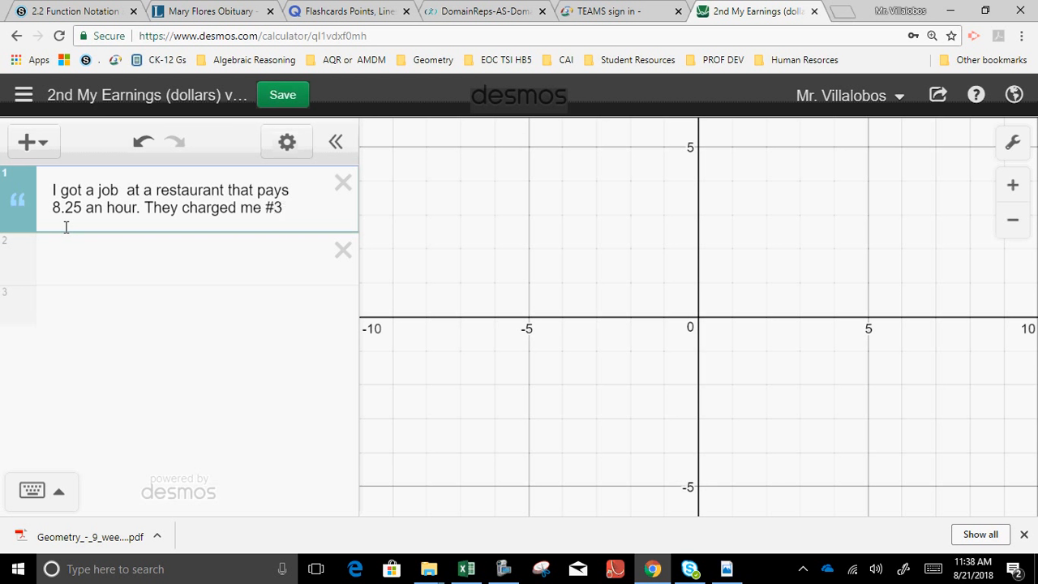
{"action": "type", "text": "$43"}
{"action": "key", "text": "BackSpace"}
{"action": "key", "text": "BackSpace"}
{"action": "key", "text": "BackSpace"}
{"action": "type", "text": "$33"}
{"action": "type", "text": " fo"}
{"action": "key", "text": "BackSpace"}
{"action": "key", "text": "BackSpace"}
{"action": "type", "text": "deposit "}
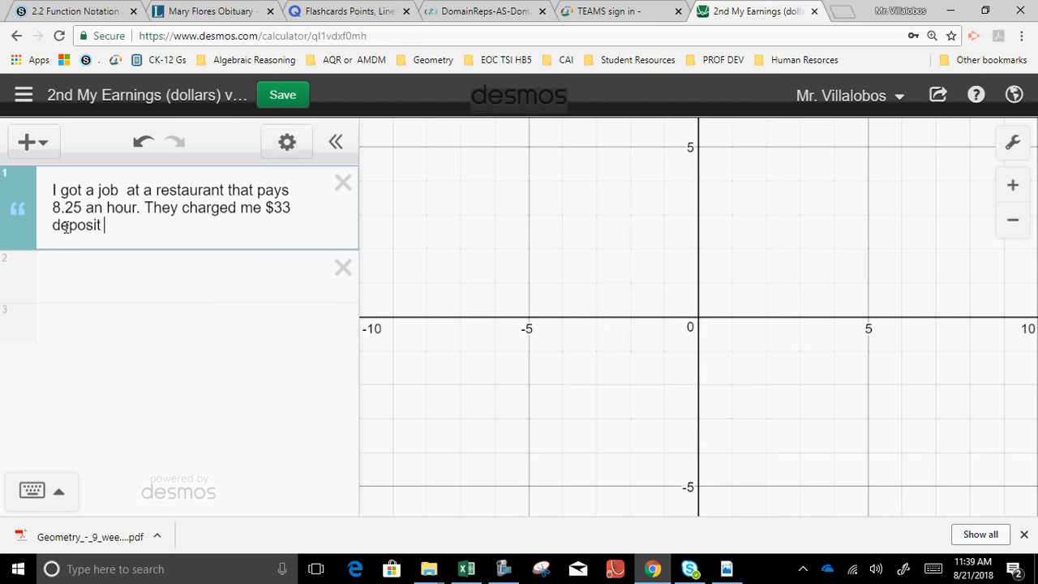
{"action": "type", "text": "for  my uniform."}
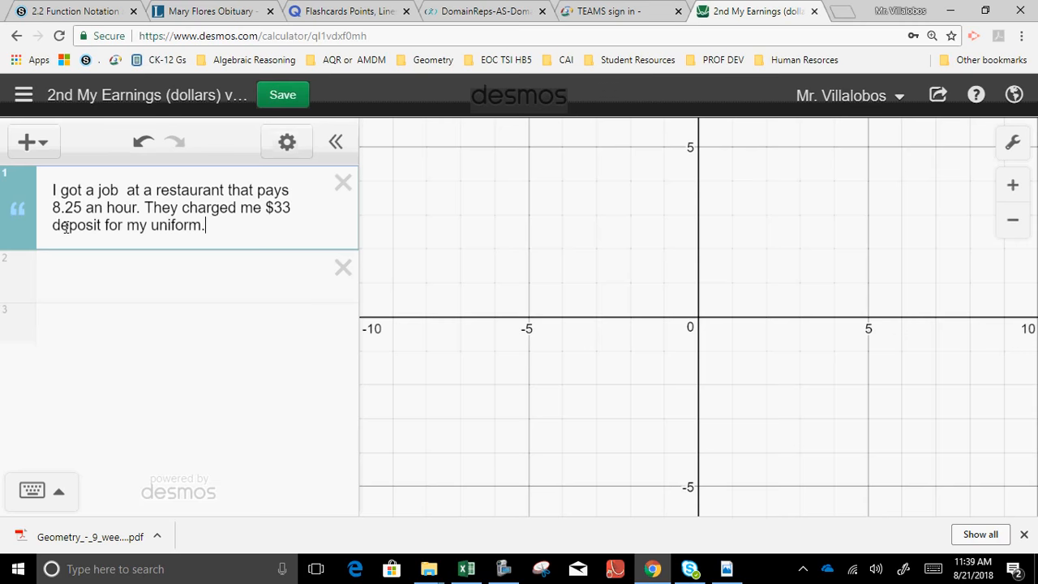
{"action": "left_click", "coordinate": [284, 95]}
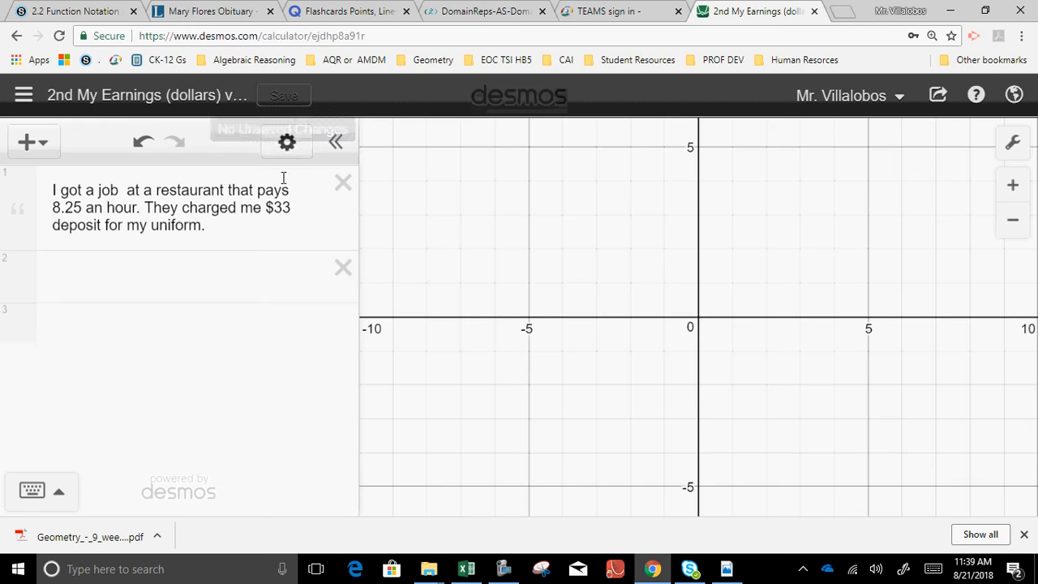
Enter the function f(x) = 8.25·x − 33 in the empty expression below the note.
{"action": "left_click", "coordinate": [243, 273]}
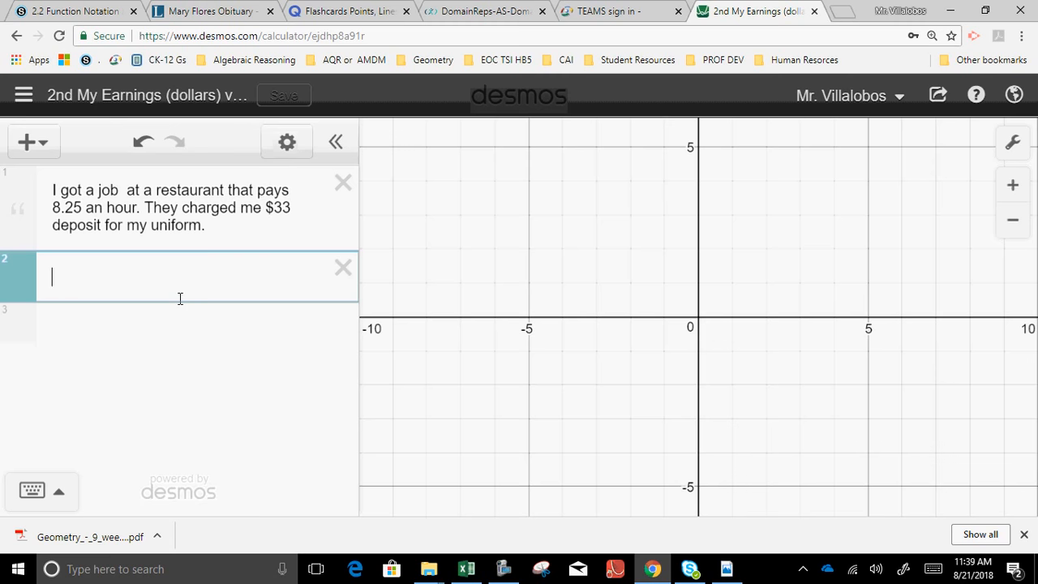
{"action": "type", "text": "f"}
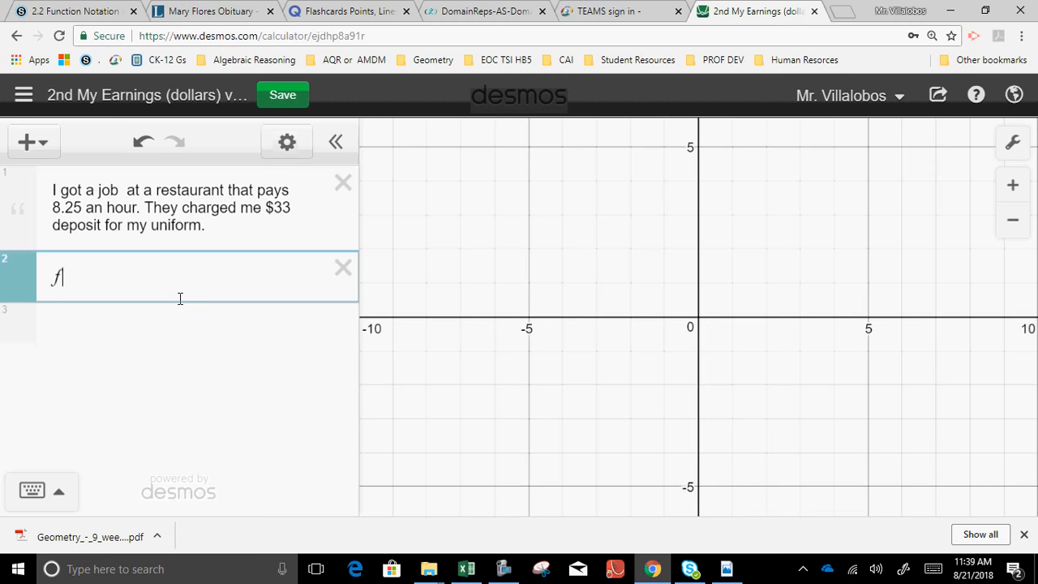
{"action": "type", "text": "(x)="}
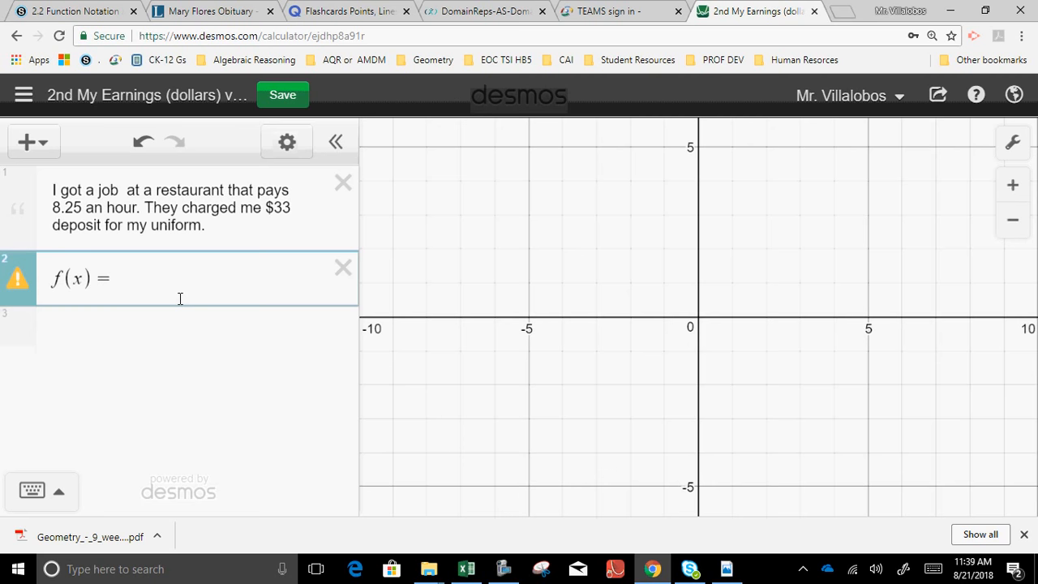
{"action": "type", "text": "8"}
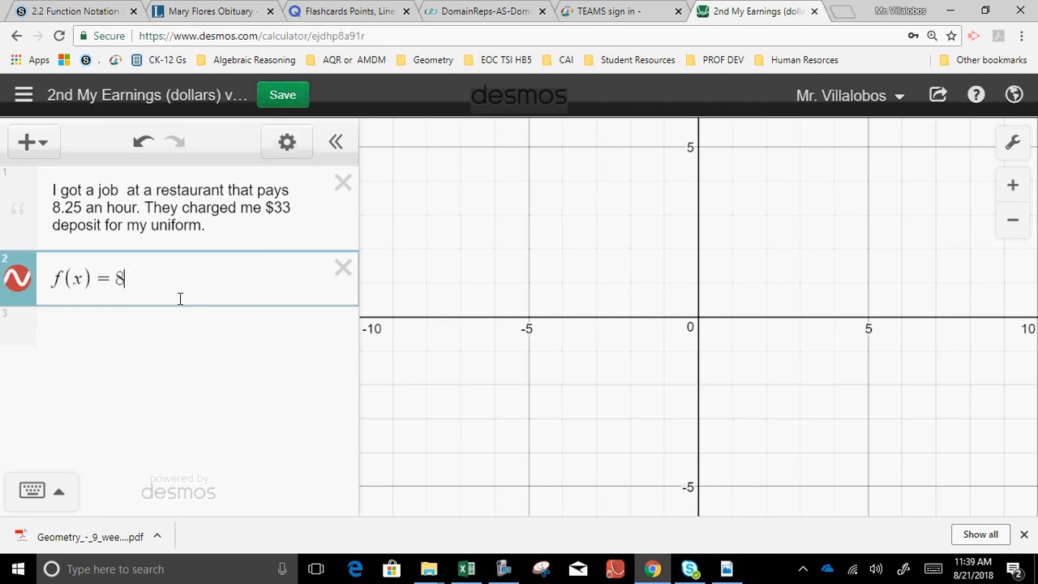
{"action": "type", "text": ".25*x"}
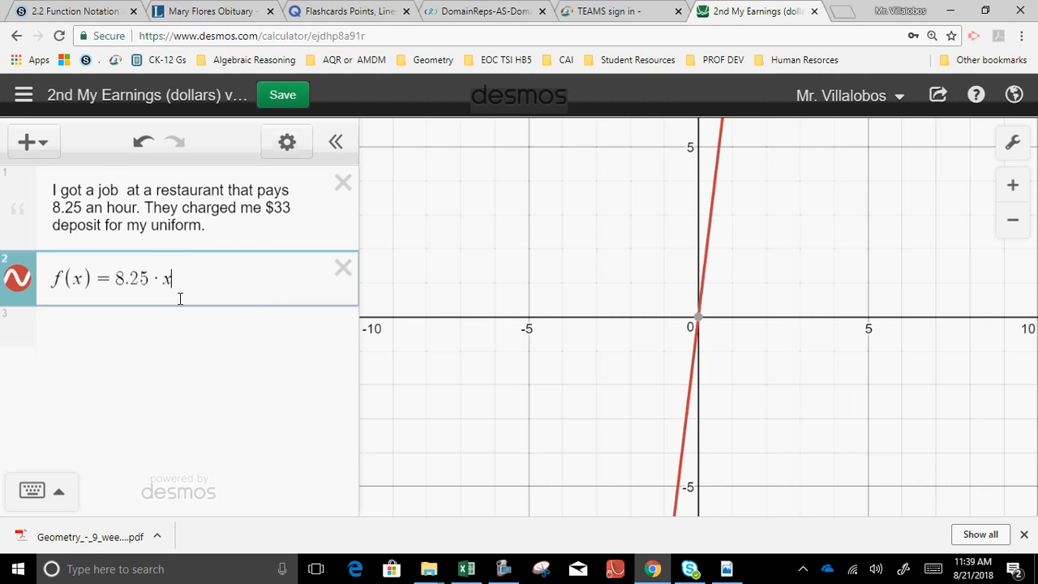
{"action": "type", "text": "-33"}
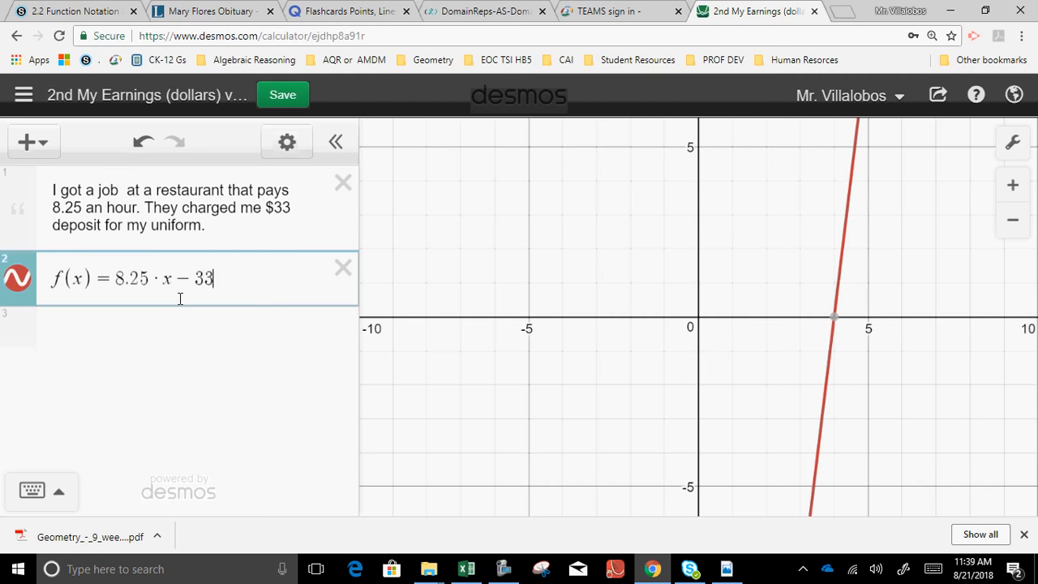
{"action": "key", "text": "Return"}
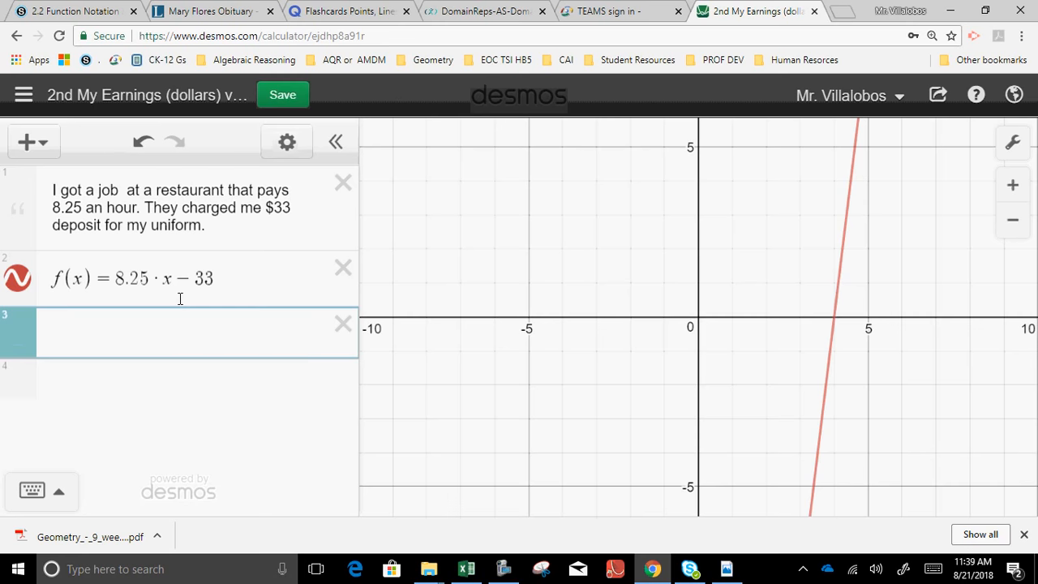
Add a table below the function with the x values 0, 40, 80, 120 and 160.
{"action": "left_click", "coordinate": [46, 144]}
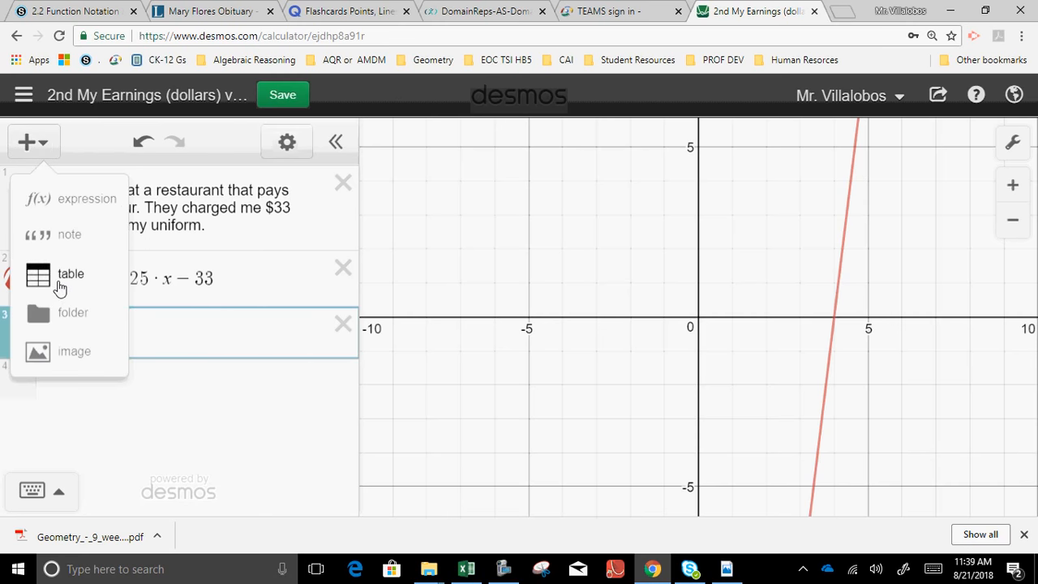
{"action": "left_click", "coordinate": [58, 277]}
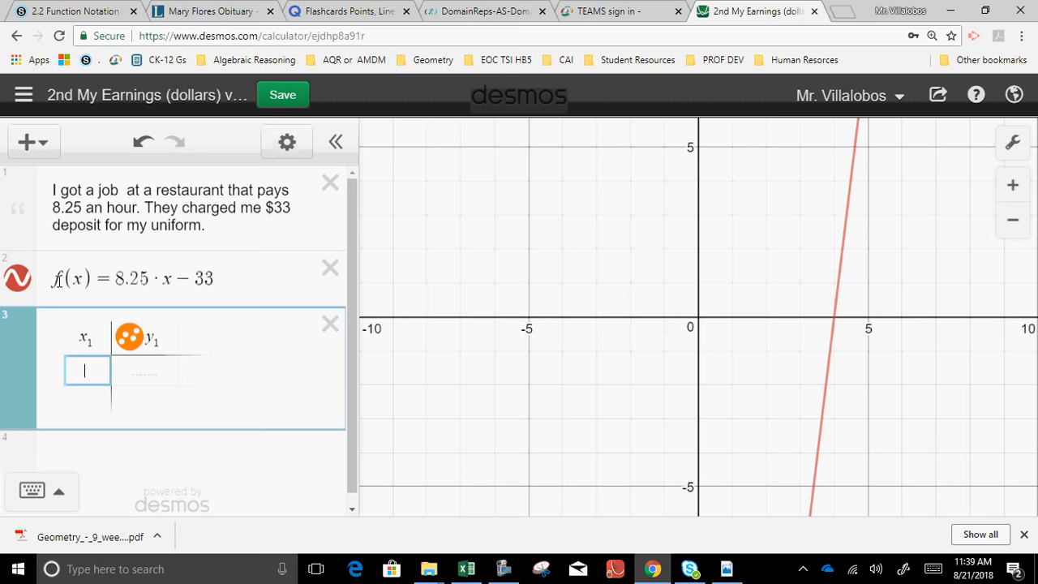
{"action": "type", "text": "0"}
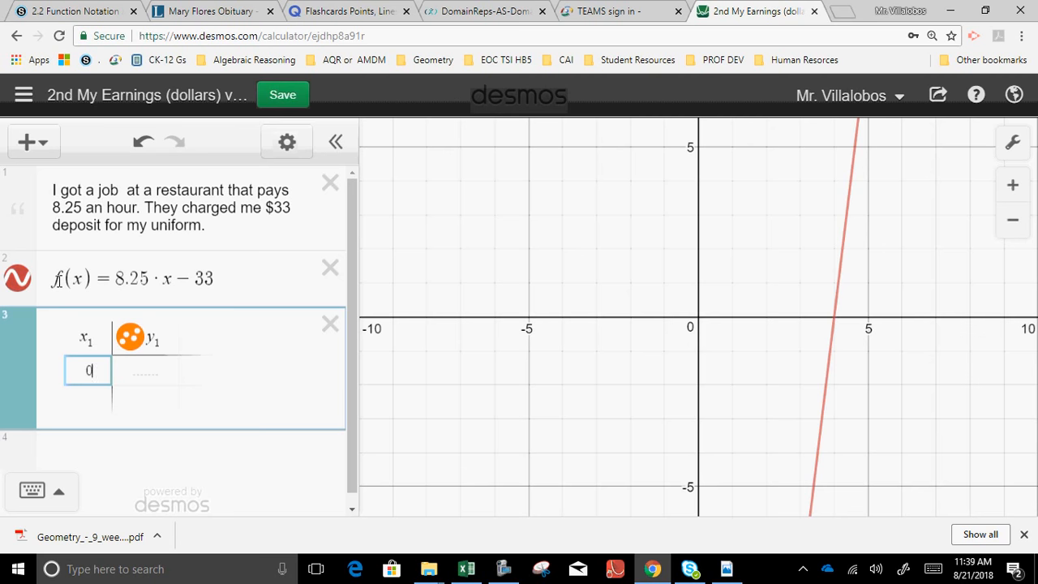
{"action": "key", "text": "Return"}
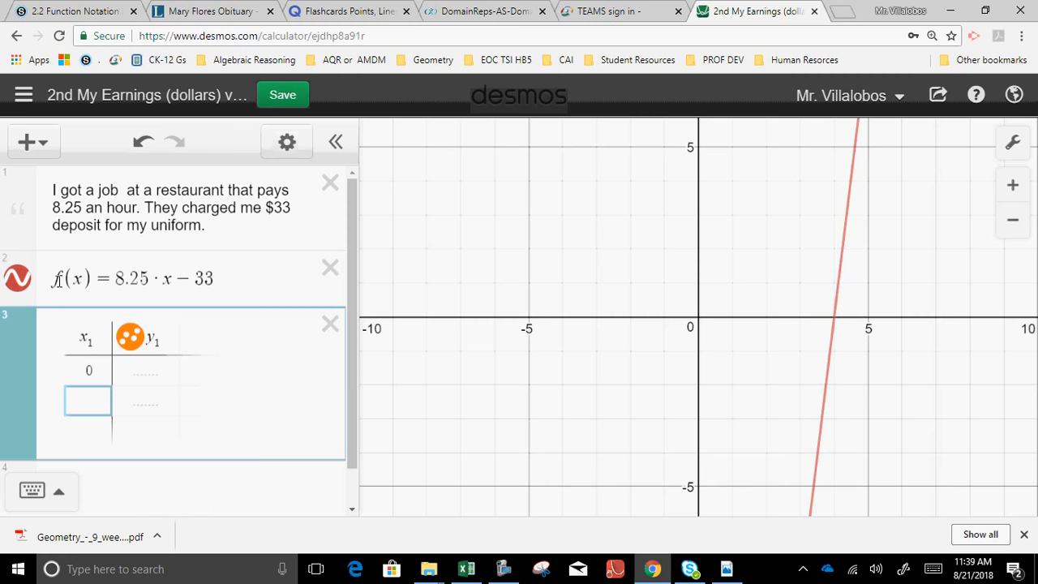
{"action": "type", "text": "40"}
{"action": "key", "text": "Return"}
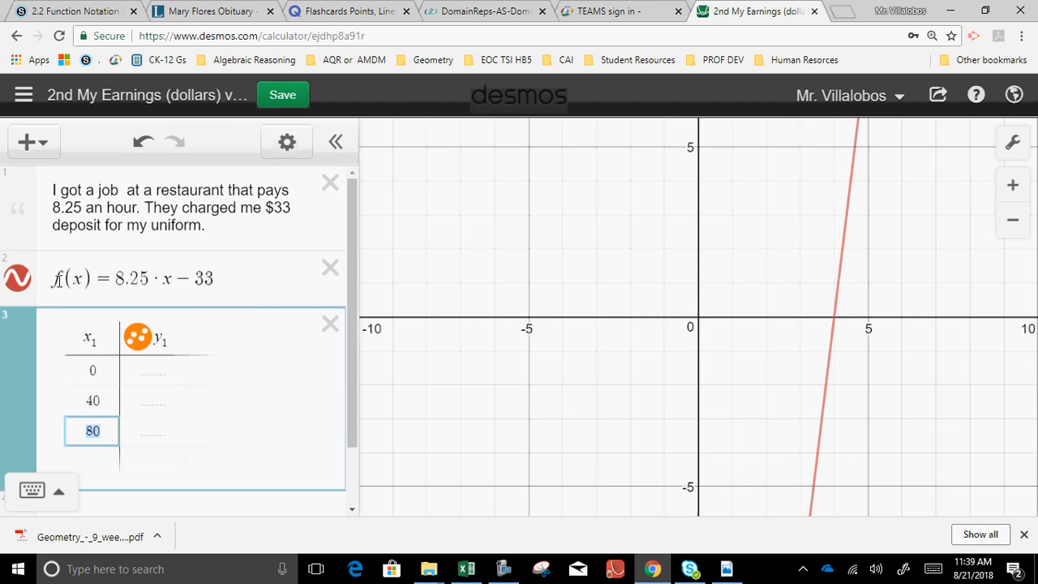
{"action": "key", "text": "Return"}
{"action": "key", "text": "Return"}
{"action": "key", "text": "Return"}
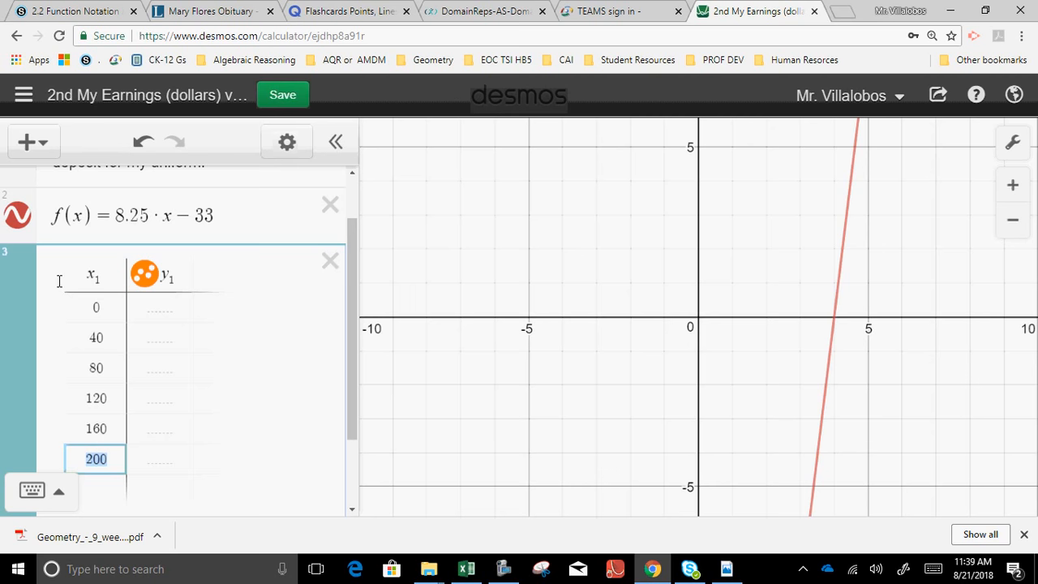
{"action": "key", "text": "BackSpace"}
Change the heading of the table's second column to f(x₁) to compute the function values.
{"action": "key", "text": "Up"}
{"action": "key", "text": "Up"}
{"action": "key", "text": "Up"}
{"action": "key", "text": "Up"}
{"action": "key", "text": "Up"}
{"action": "key", "text": "Up"}
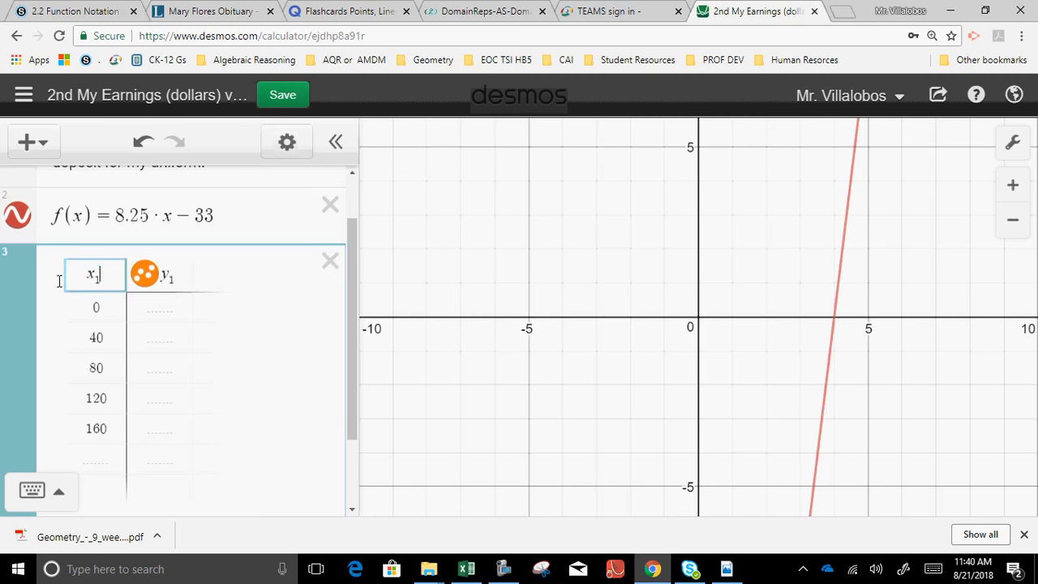
{"action": "key", "text": "Right"}
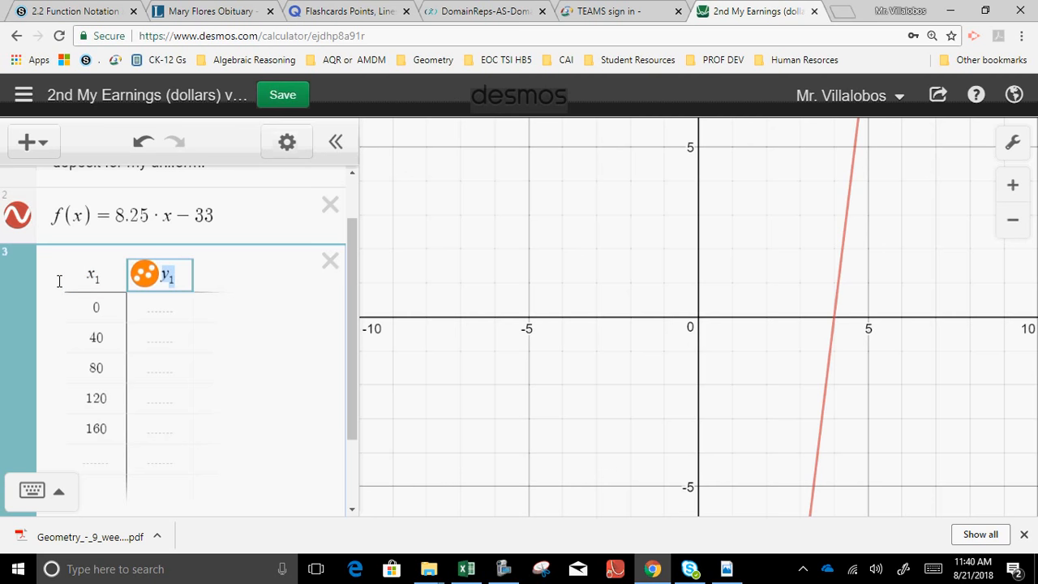
{"action": "type", "text": "f(x"}
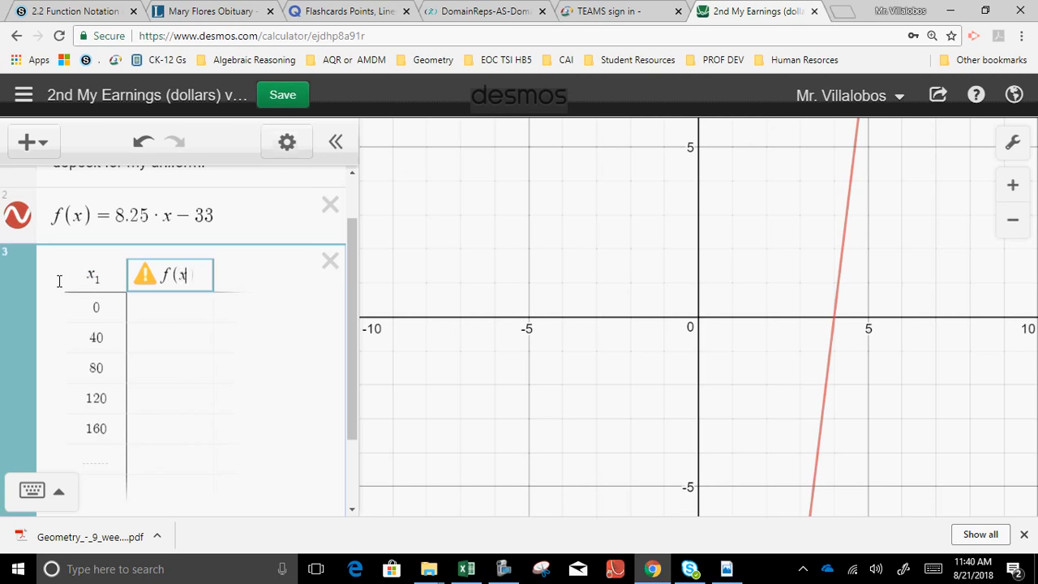
{"action": "type", "text": "1"}
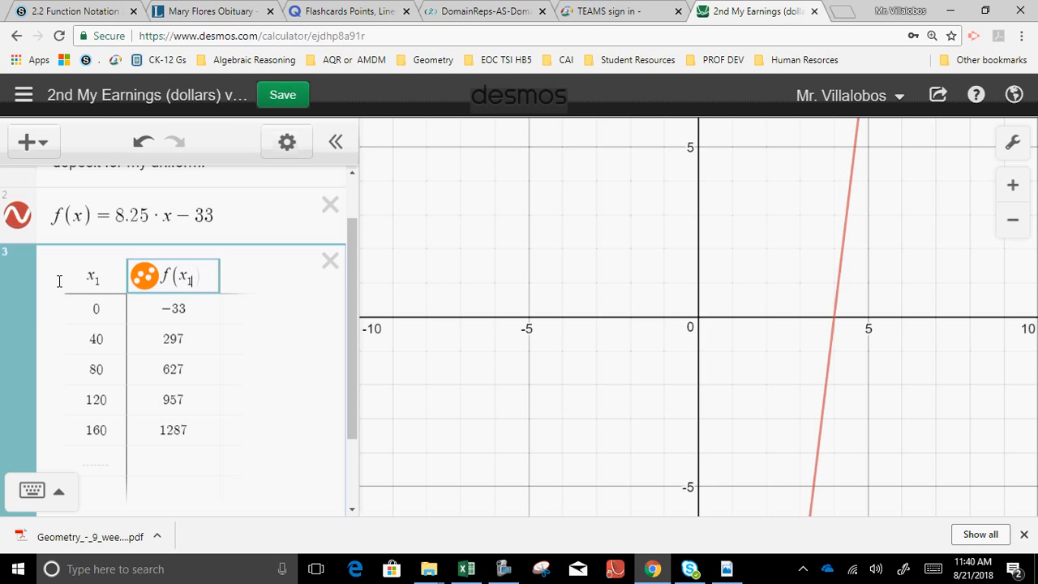
{"action": "key", "text": "Return"}
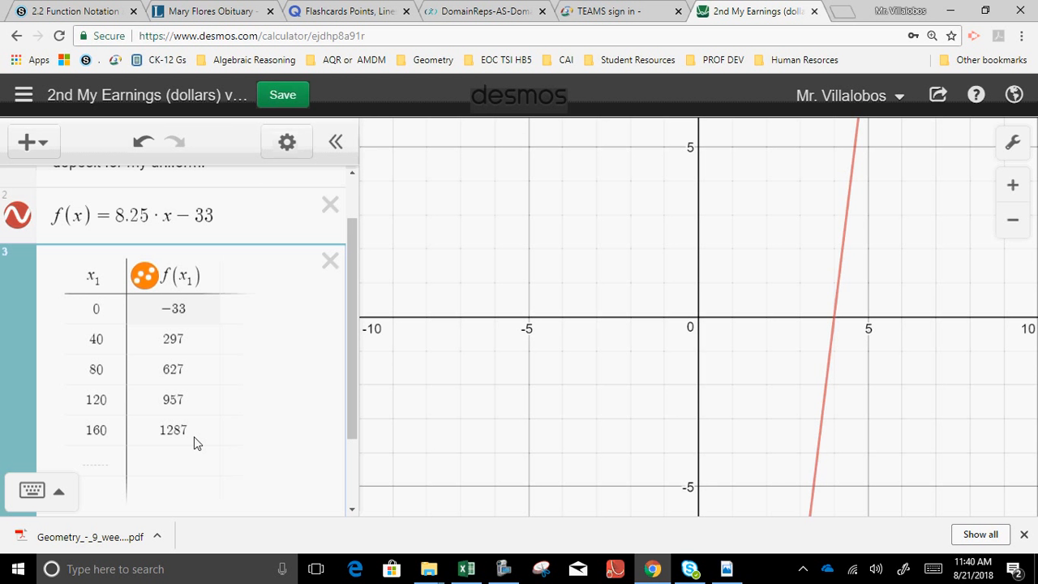
{"action": "left_click", "coordinate": [99, 369]}
{"action": "double_click", "coordinate": [99, 370]}
{"action": "double_click", "coordinate": [80, 397]}
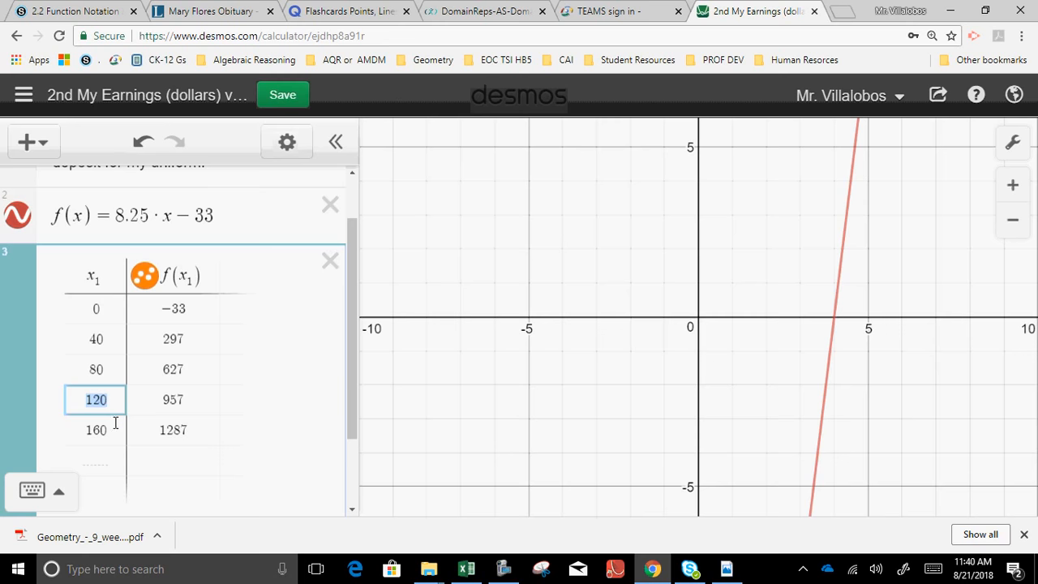
{"action": "double_click", "coordinate": [83, 428]}
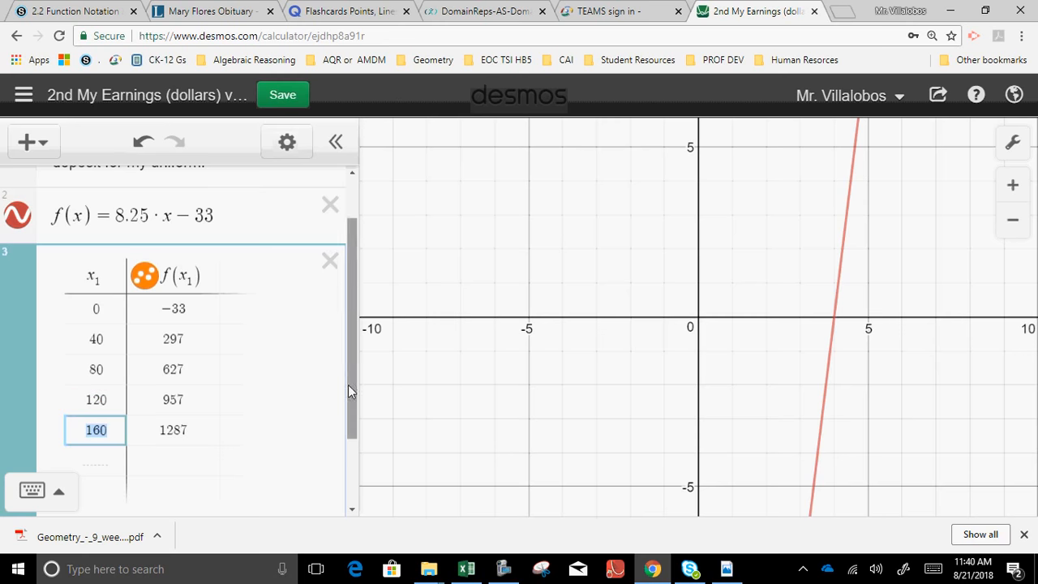
{"action": "left_click", "coordinate": [728, 329]}
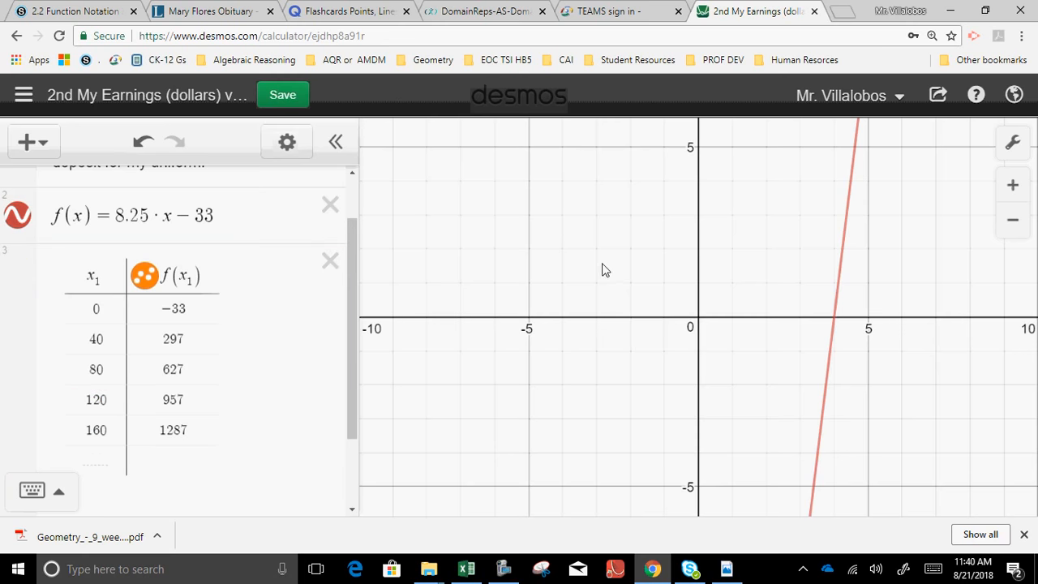
{"action": "scroll", "coordinate": [353, 274], "scroll_direction": "up", "scroll_amount": 2}
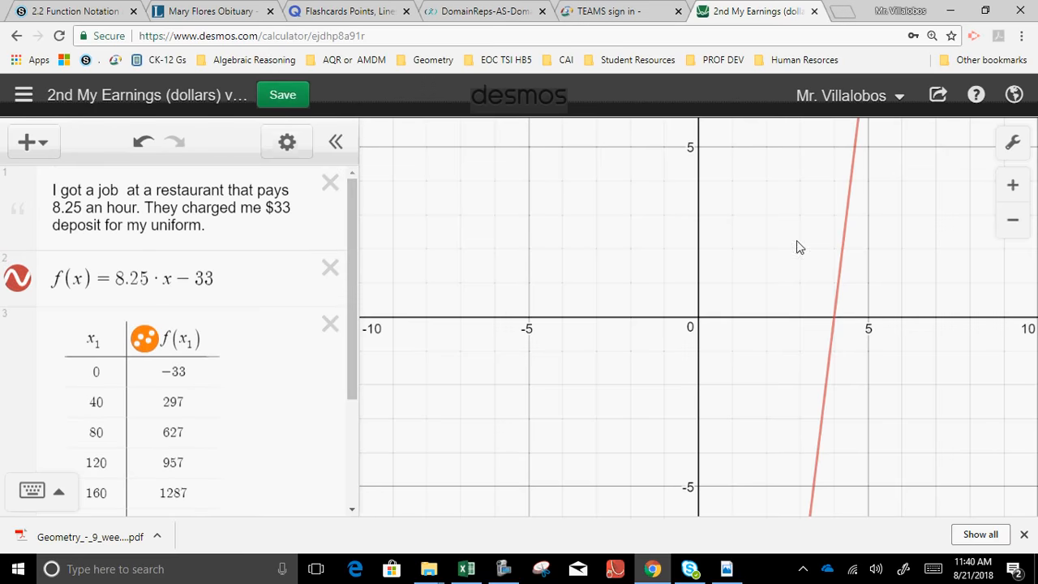
Label the graph's x-axis "Time (hours)" in the graph settings.
{"action": "left_click", "coordinate": [1018, 150]}
{"action": "left_click", "coordinate": [1018, 150]}
{"action": "left_click", "coordinate": [1018, 150]}
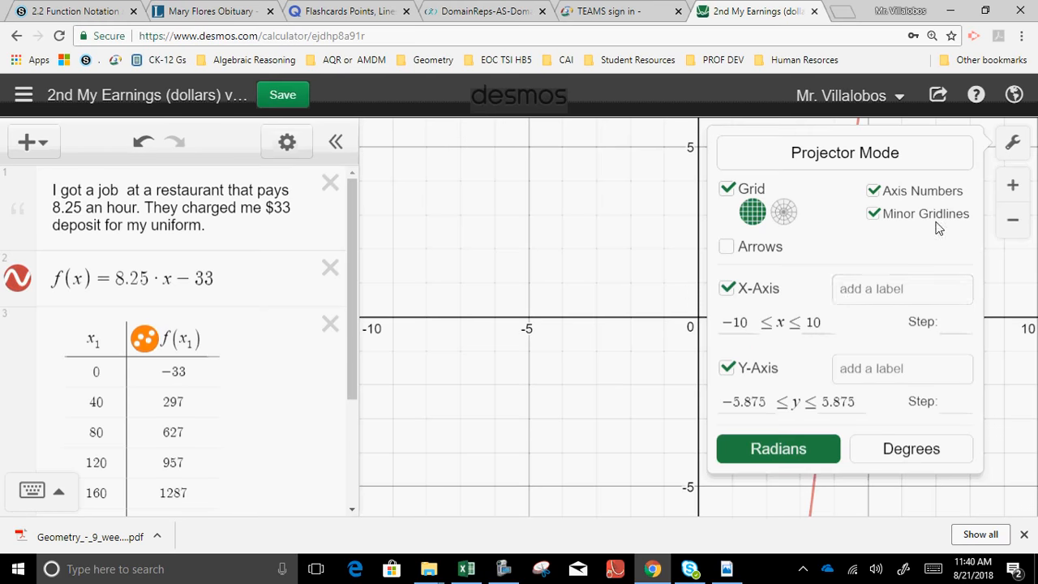
{"action": "left_click", "coordinate": [849, 294]}
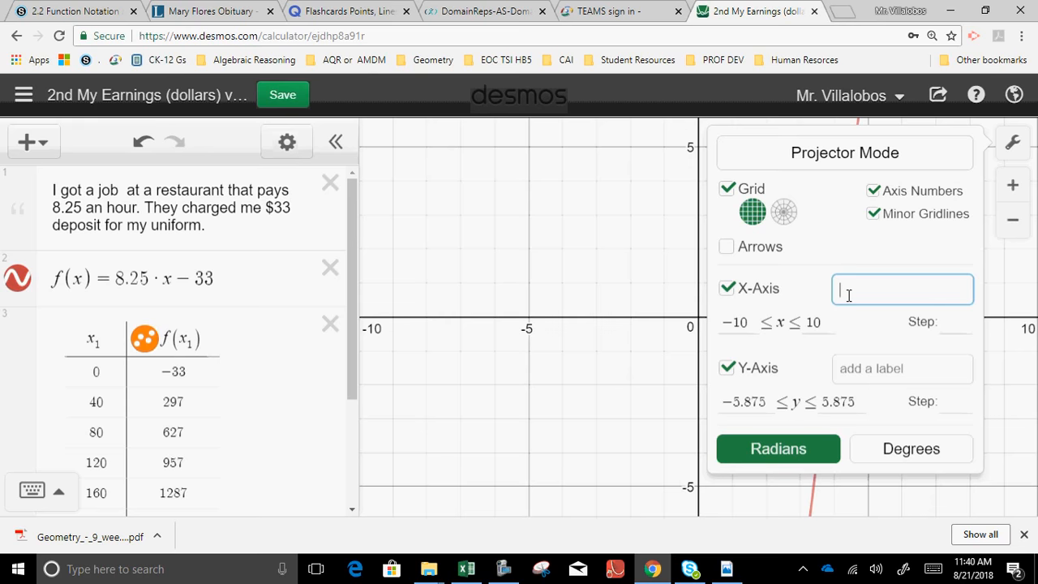
{"action": "type", "text": "Time "}
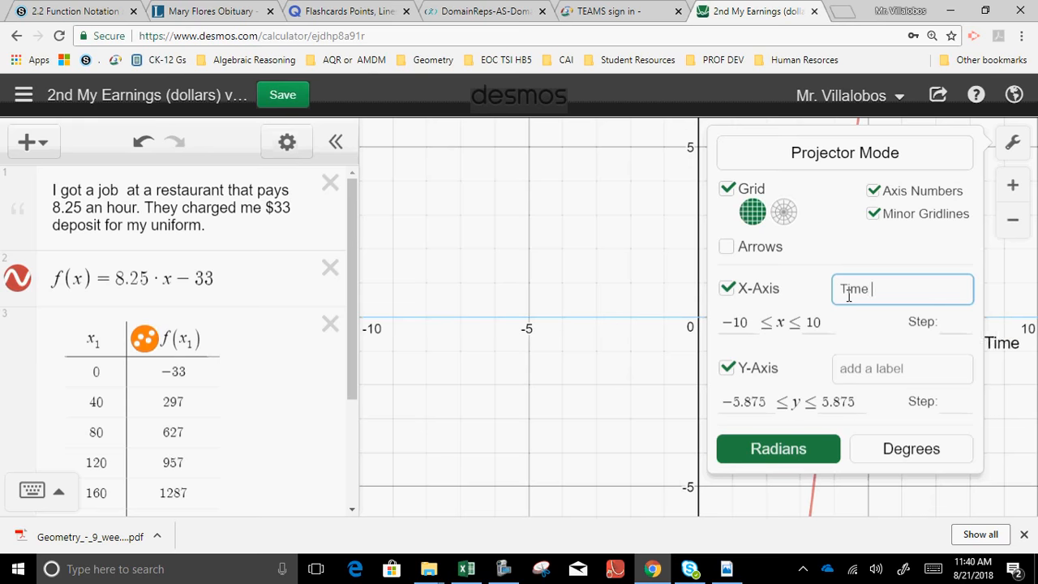
{"action": "type", "text": "(hours)"}
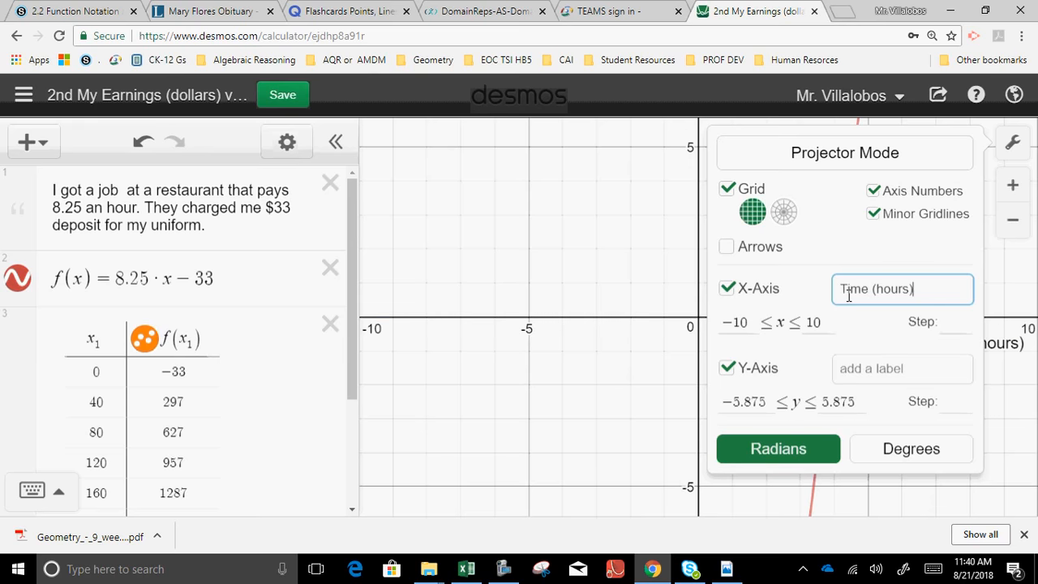
Label the graph's y-axis "My earnings (dollars)".
{"action": "left_click", "coordinate": [885, 366]}
{"action": "type", "text": "Earn"}
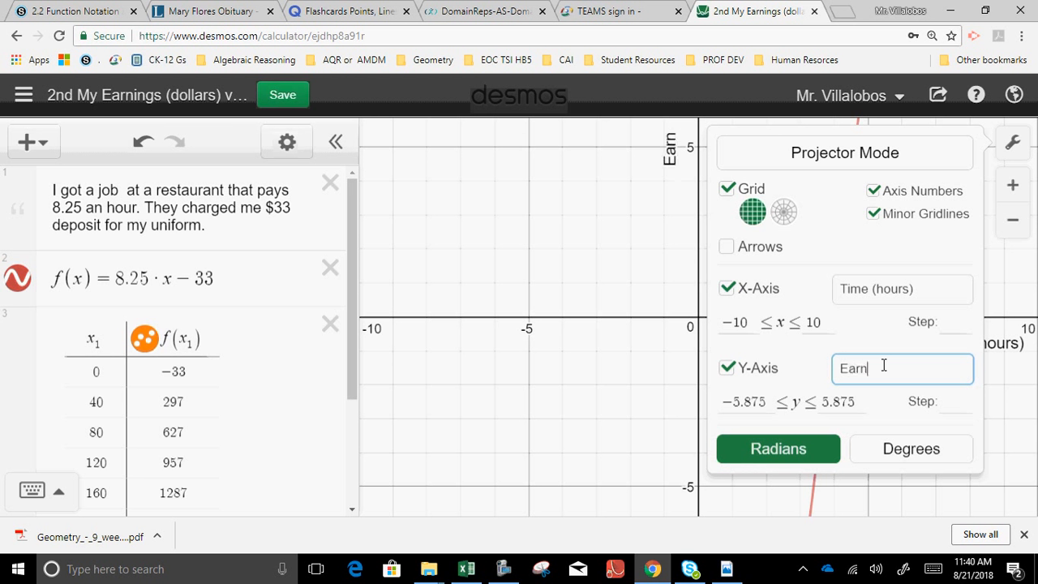
{"action": "key", "text": "BackSpace"}
{"action": "key", "text": "BackSpace"}
{"action": "key", "text": "BackSpace"}
{"action": "key", "text": "BackSpace"}
{"action": "type", "text": "My e"}
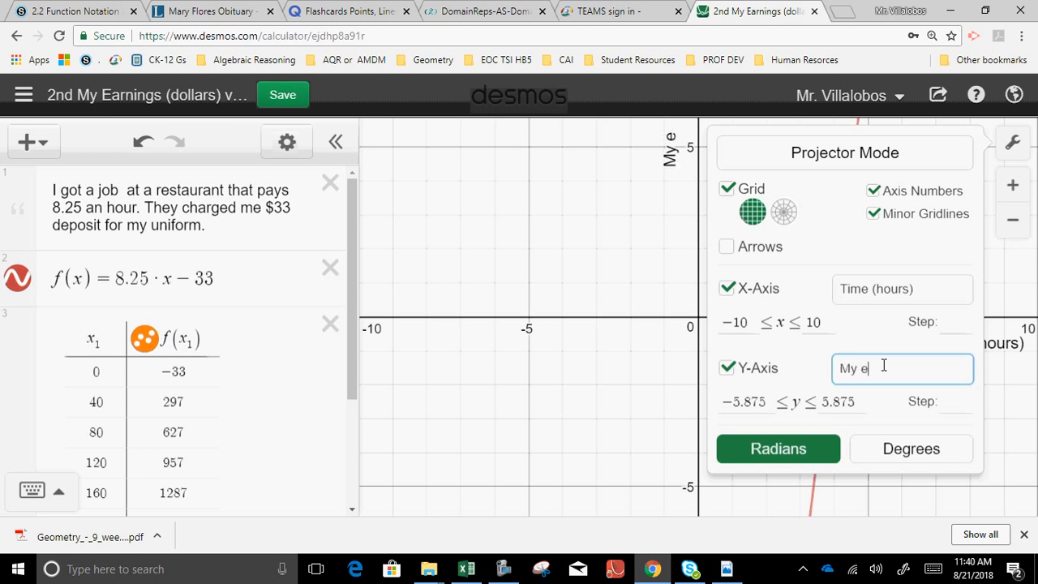
{"action": "key", "text": "BackSpace"}
{"action": "type", "text": "earnins"}
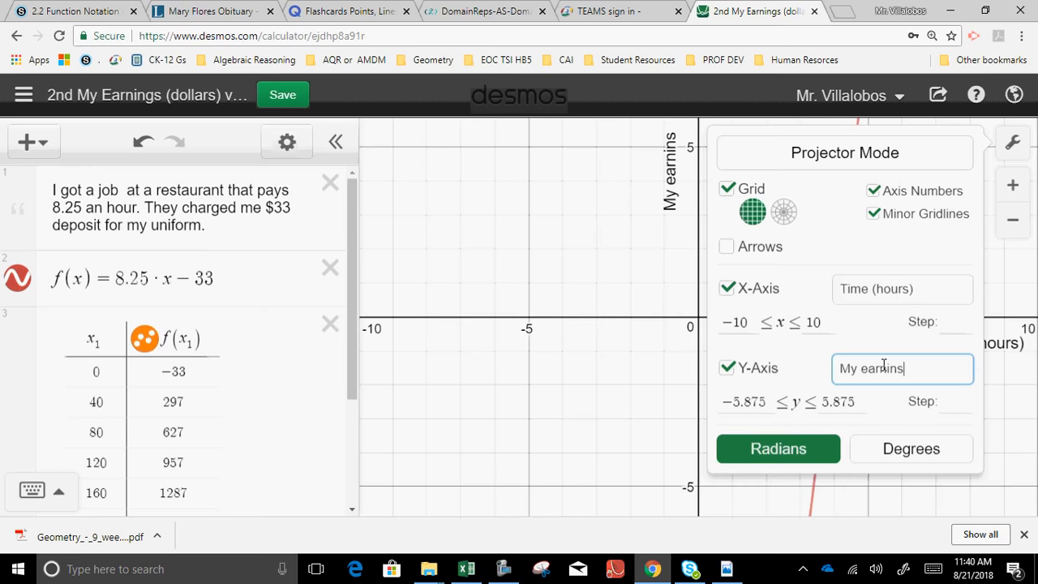
{"action": "key", "text": "BackSpace"}
{"action": "type", "text": "gs (d"}
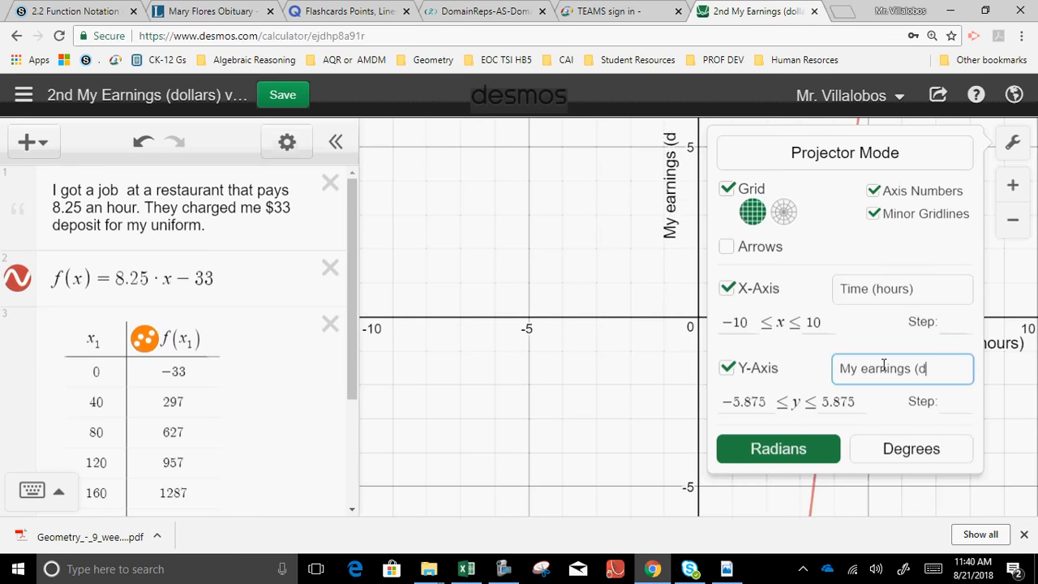
{"action": "key", "text": "BackSpace"}
{"action": "type", "text": "$"}
{"action": "key", "text": "BackSpace"}
{"action": "type", "text": "do"}
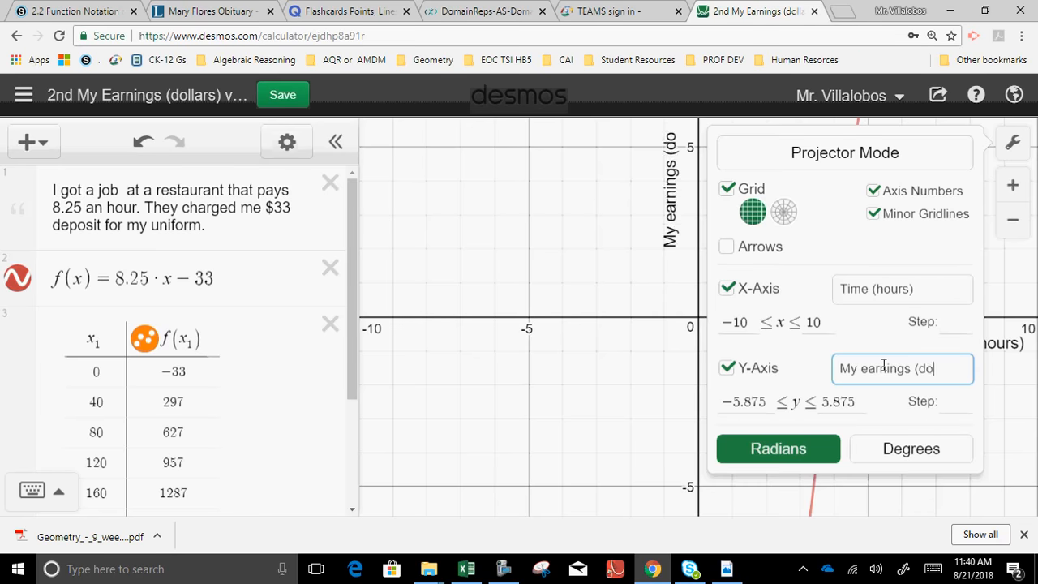
{"action": "type", "text": "llars)"}
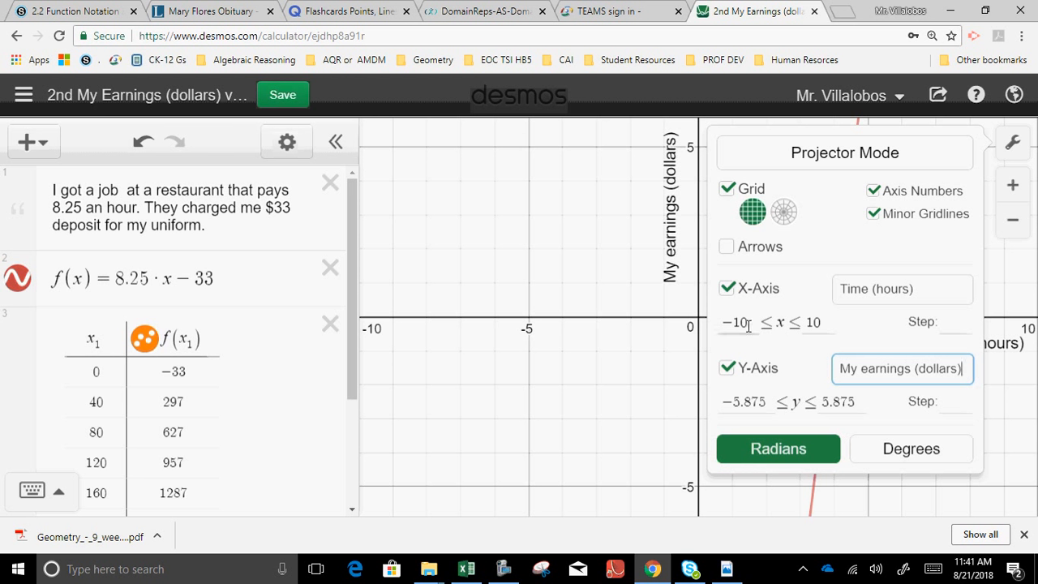
Set the upper limit of the x-axis to 320.
{"action": "left_click_drag", "start_coordinate": [749, 325], "coordinate": [722, 323]}
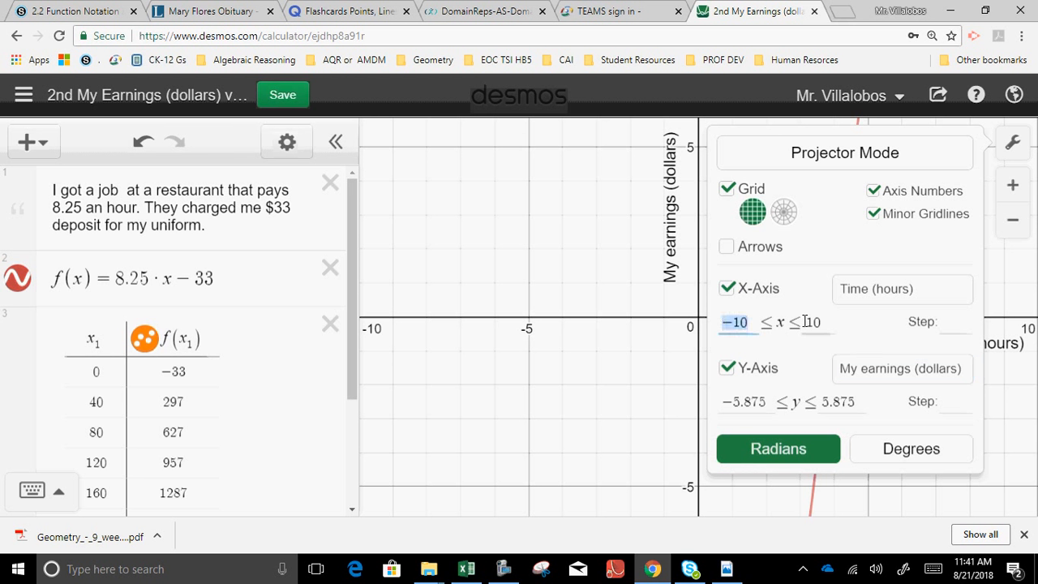
{"action": "left_click_drag", "start_coordinate": [805, 322], "coordinate": [831, 321]}
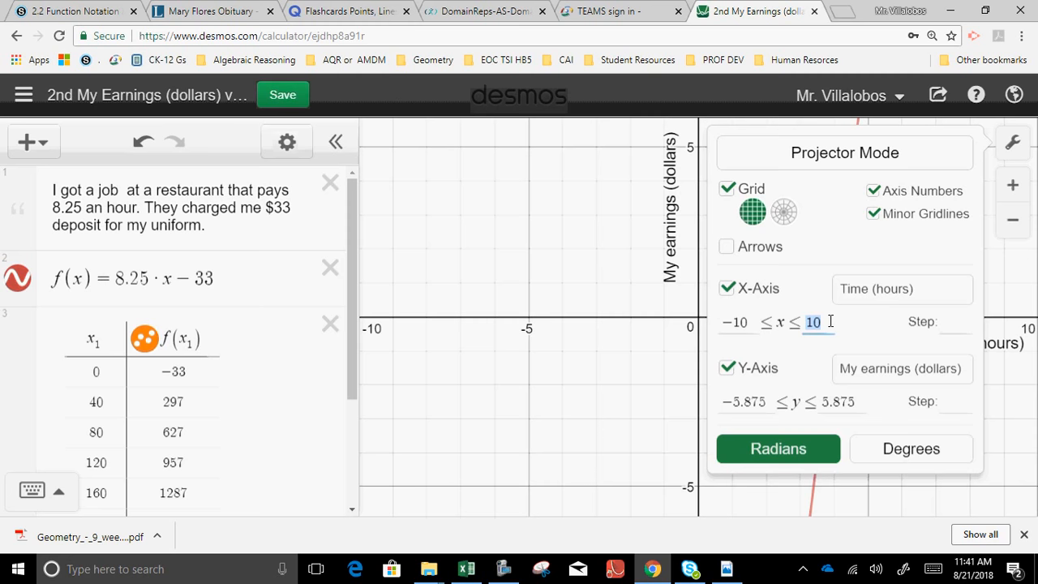
{"action": "type", "text": "320"}
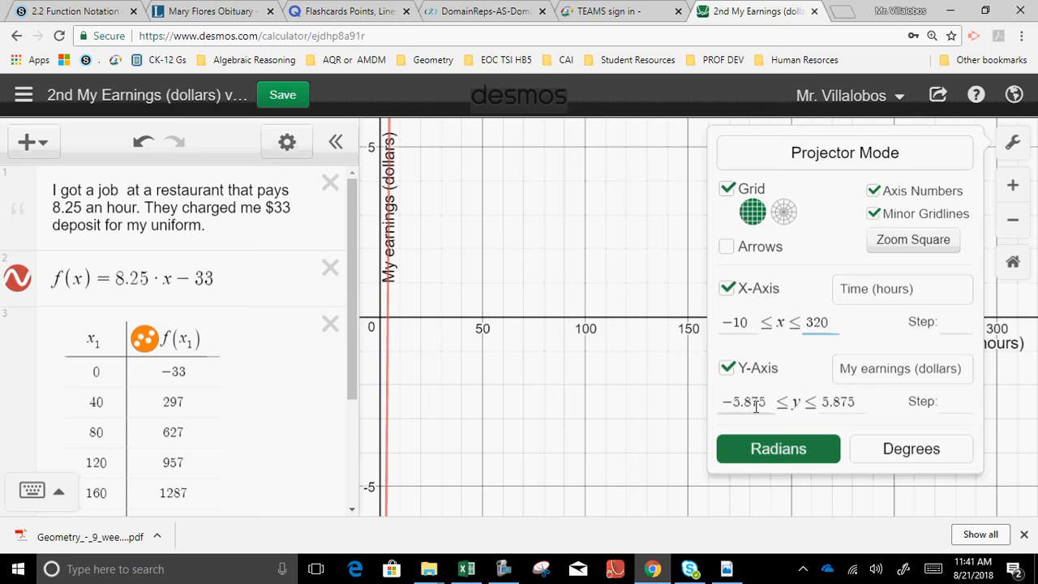
Set the y-axis range from −50 to the expression 8.25·320 − 33.
{"action": "left_click_drag", "start_coordinate": [747, 405], "coordinate": [711, 407]}
{"action": "type", "text": "-50"}
{"action": "key", "text": "Tab"}
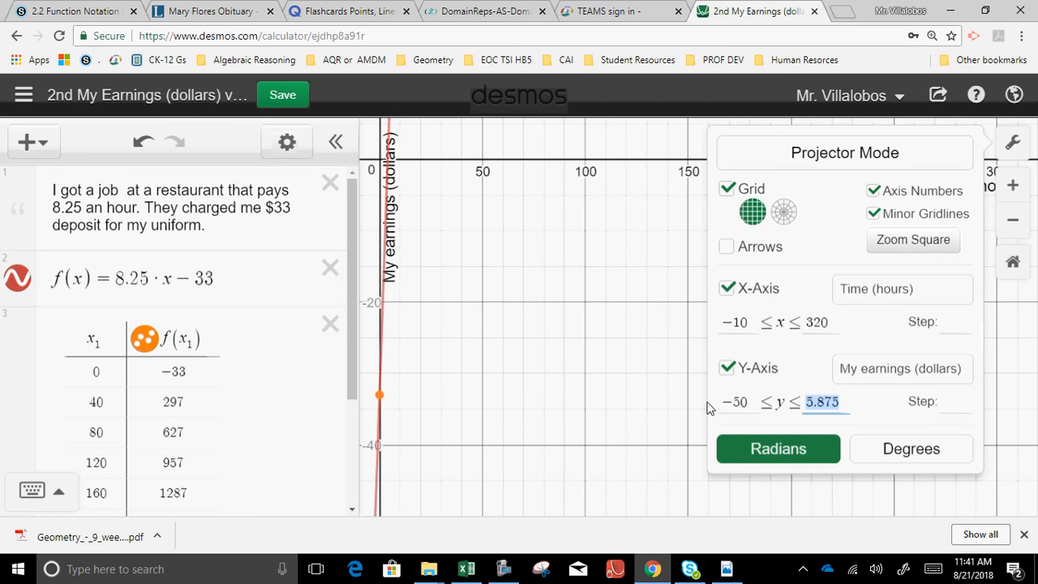
{"action": "type", "text": "8.25*"}
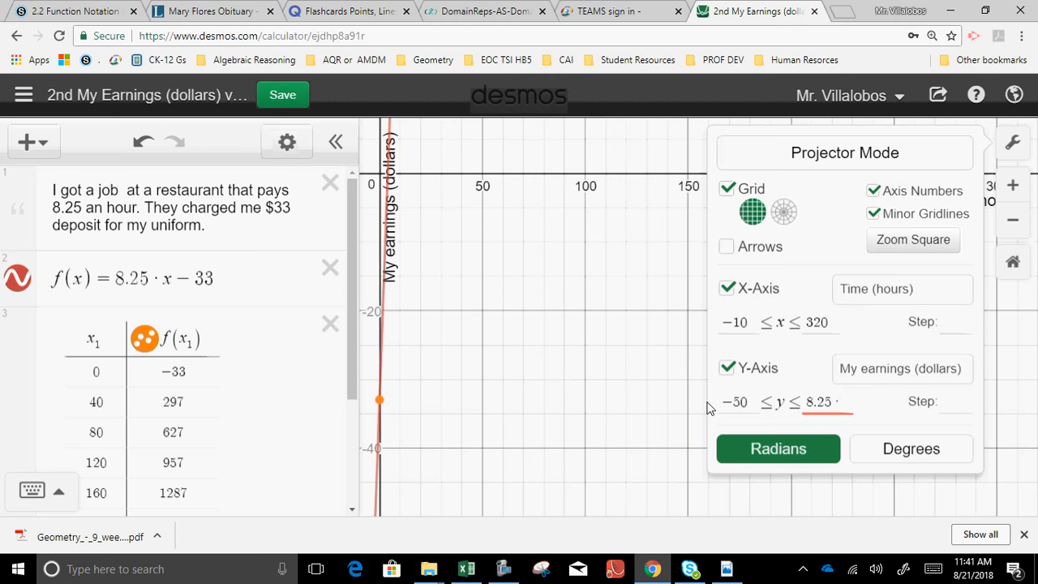
{"action": "type", "text": "320"}
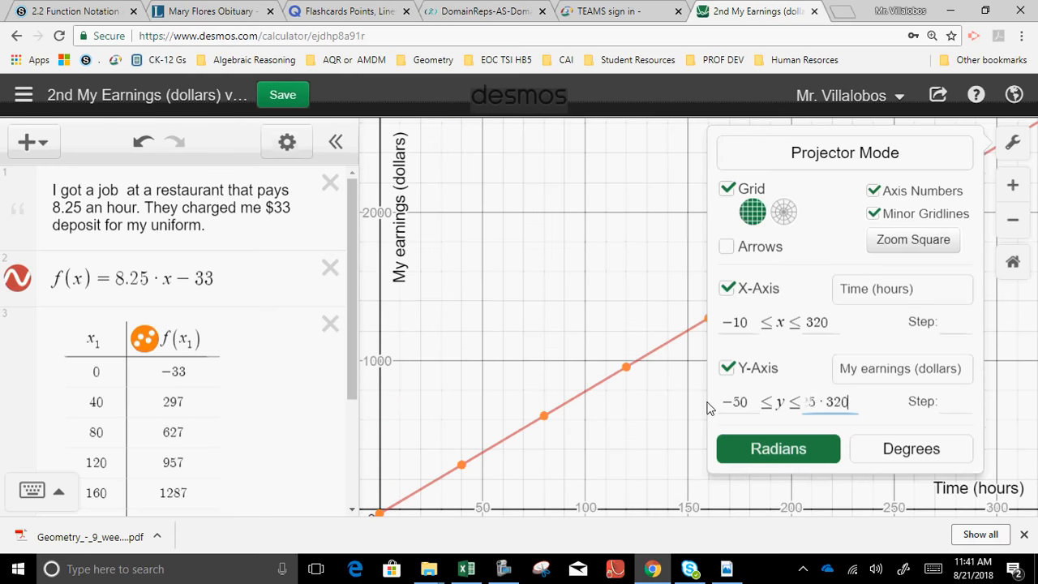
{"action": "type", "text": "="}
{"action": "key", "text": "BackSpace"}
{"action": "type", "text": "-33"}
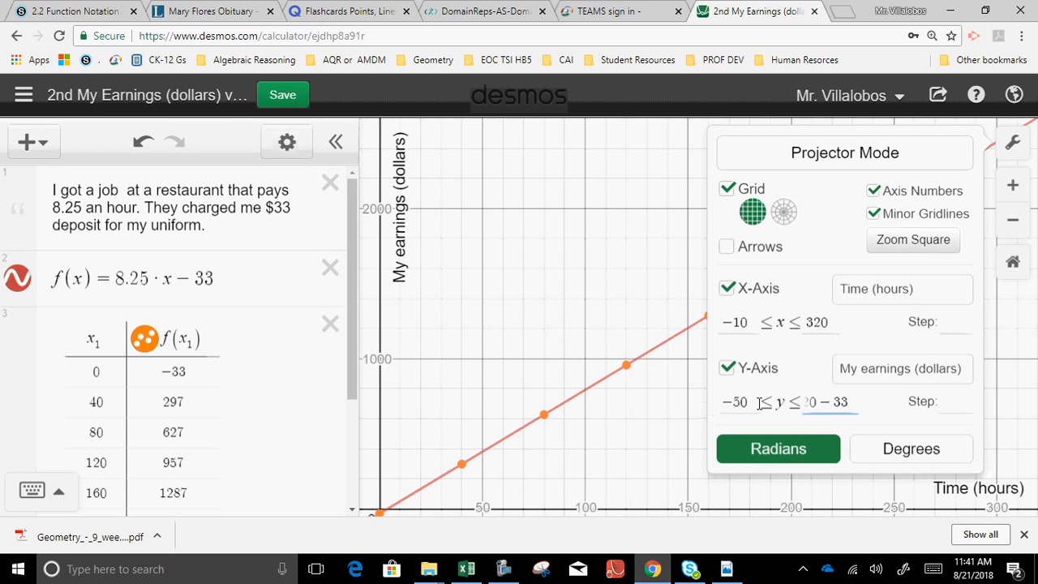
{"action": "left_click", "coordinate": [827, 381]}
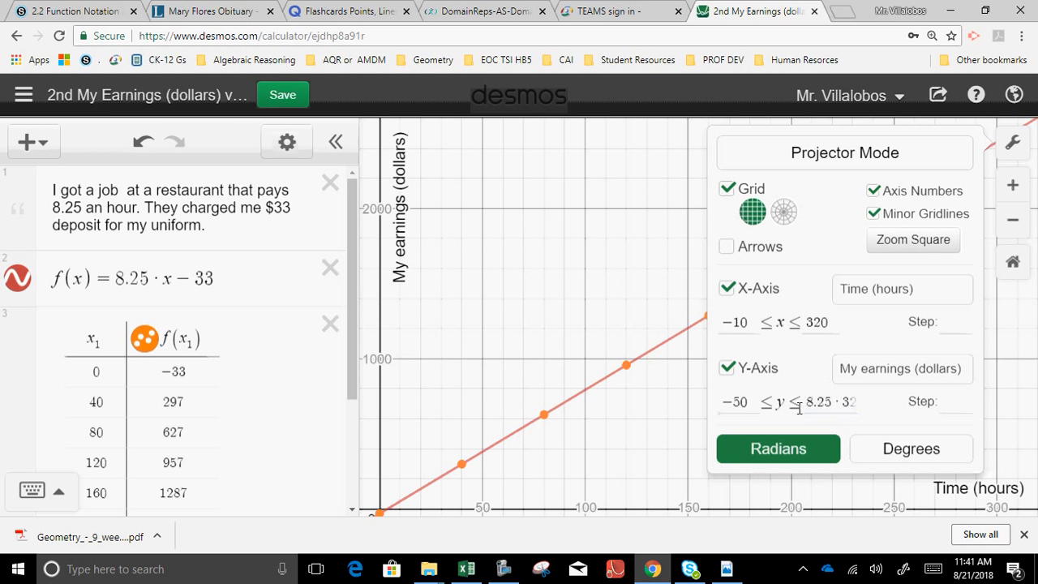
Set the y-axis upper limit to 3000 with a step of 100 and zoom in on the plotted line.
{"action": "left_click_drag", "start_coordinate": [801, 404], "coordinate": [877, 422]}
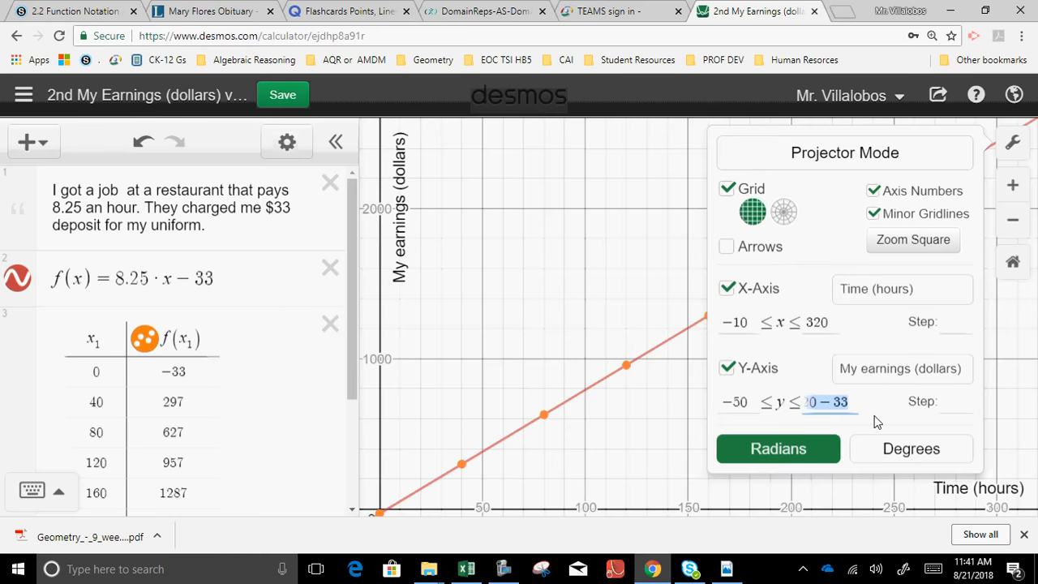
{"action": "type", "text": "3000"}
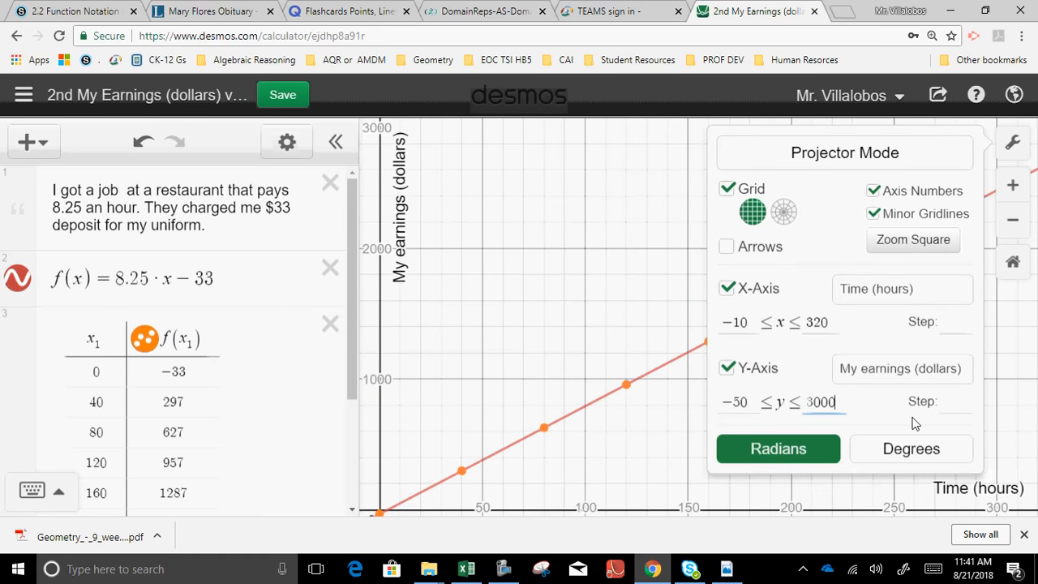
{"action": "left_click", "coordinate": [945, 403]}
{"action": "type", "text": "100"}
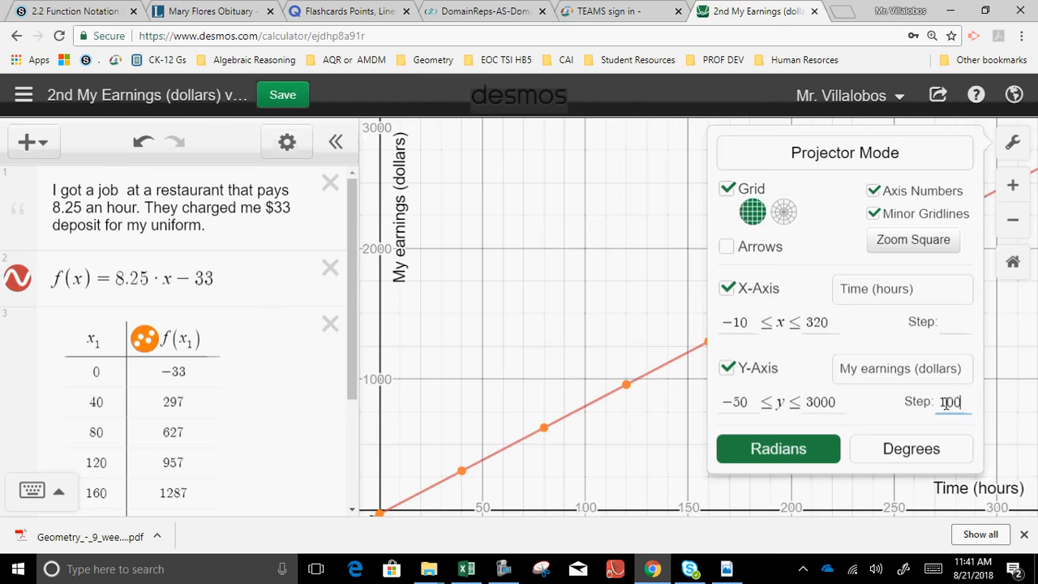
{"action": "left_click", "coordinate": [586, 308]}
{"action": "scroll", "coordinate": [586, 308], "scroll_direction": "up", "scroll_amount": 5}
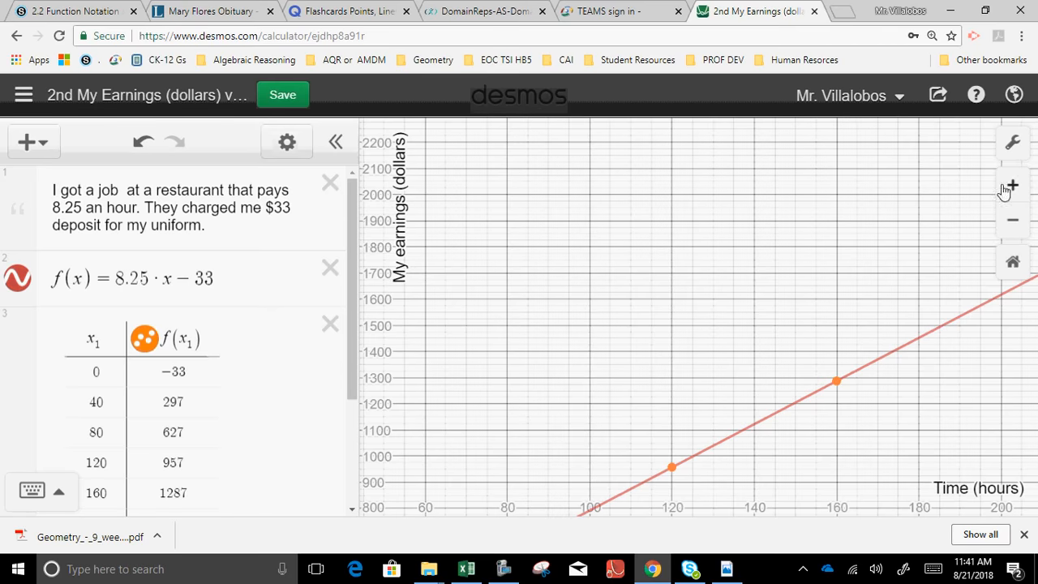
Clear the step value of the y-axis and close the graph settings.
{"action": "left_click", "coordinate": [1014, 144]}
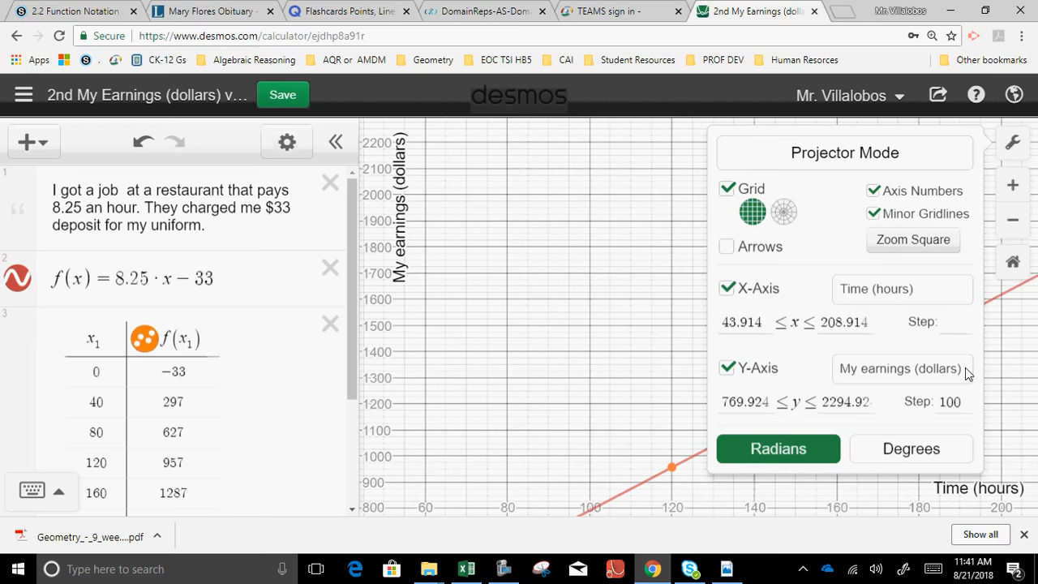
{"action": "double_click", "coordinate": [944, 403]}
{"action": "key", "text": "BackSpace"}
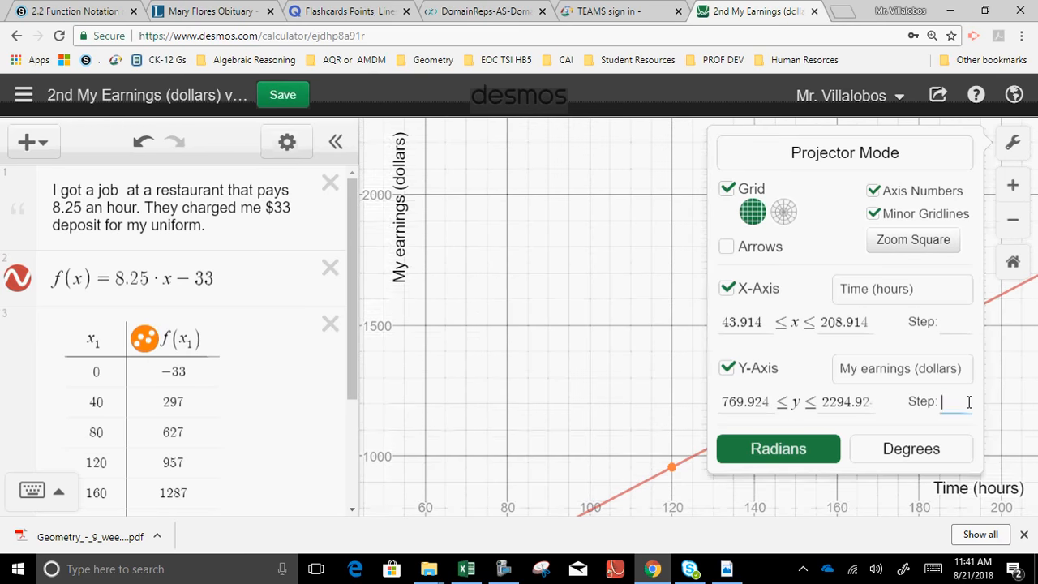
{"action": "left_click", "coordinate": [476, 329]}
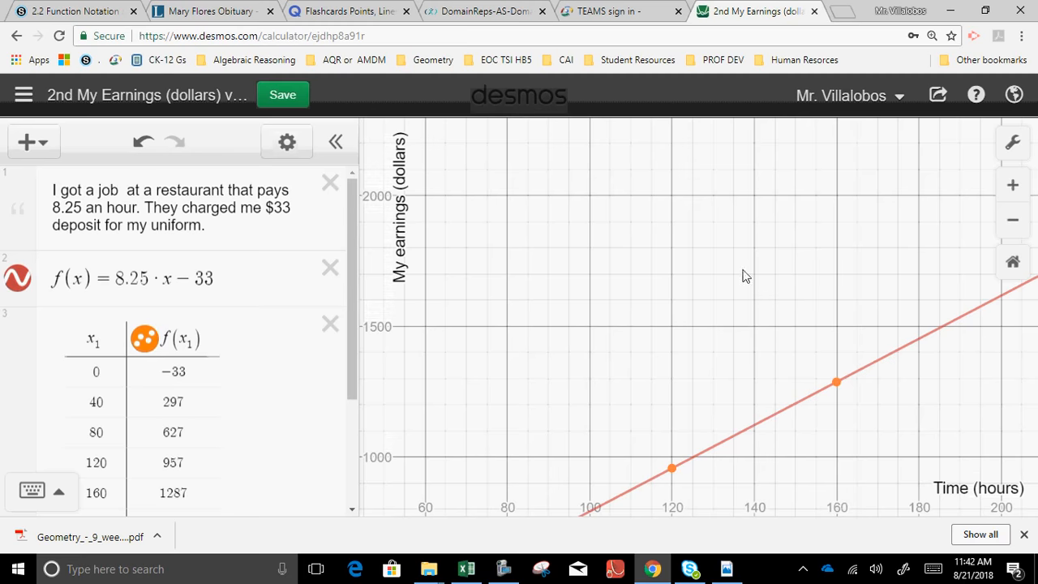
Set the y-axis range from −200 to 2000 and close the graph settings.
{"action": "left_click", "coordinate": [1012, 142]}
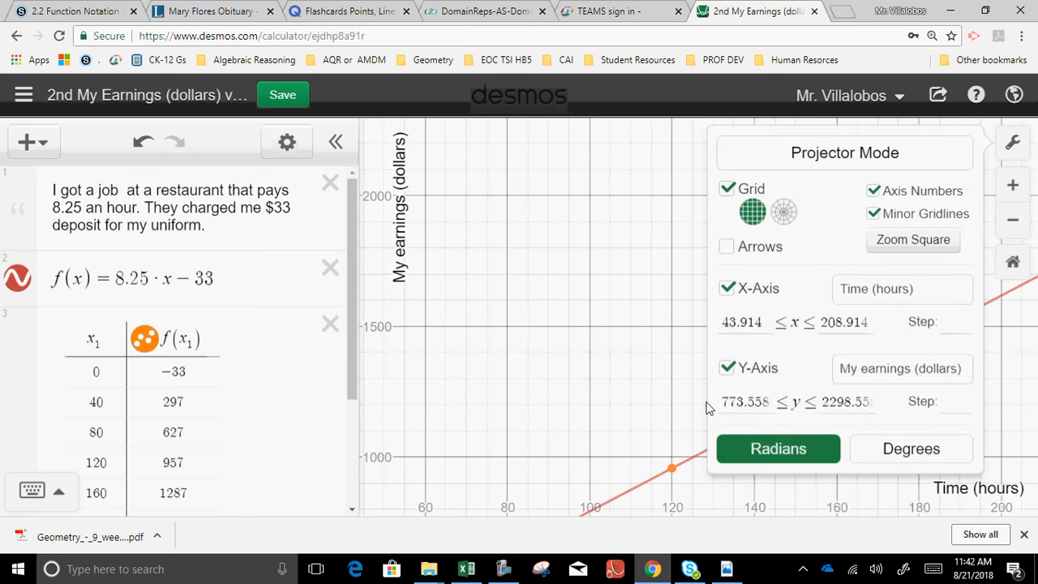
{"action": "left_click_drag", "start_coordinate": [722, 402], "coordinate": [803, 409]}
{"action": "type", "text": "-"}
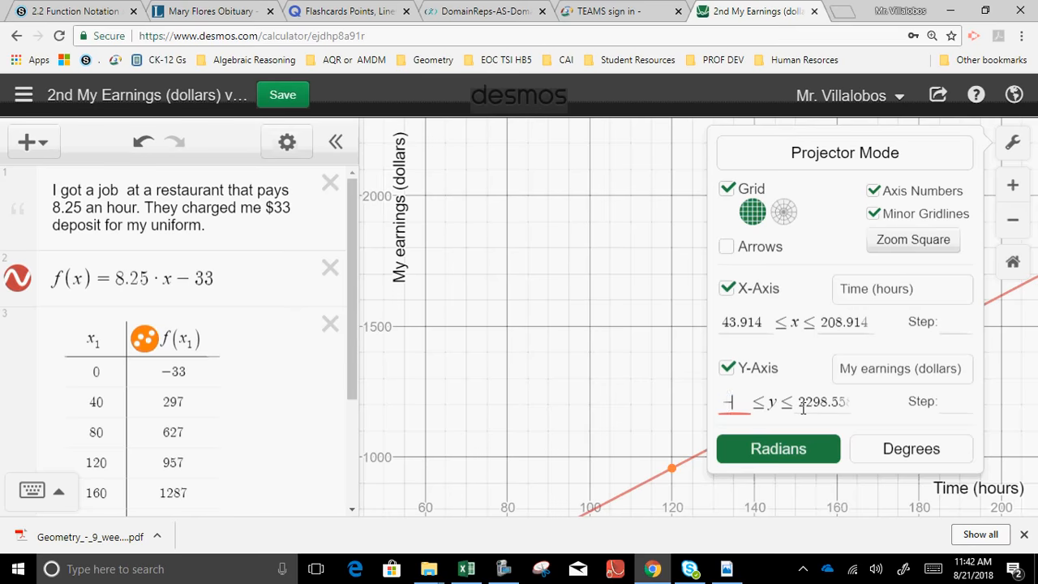
{"action": "type", "text": "200"}
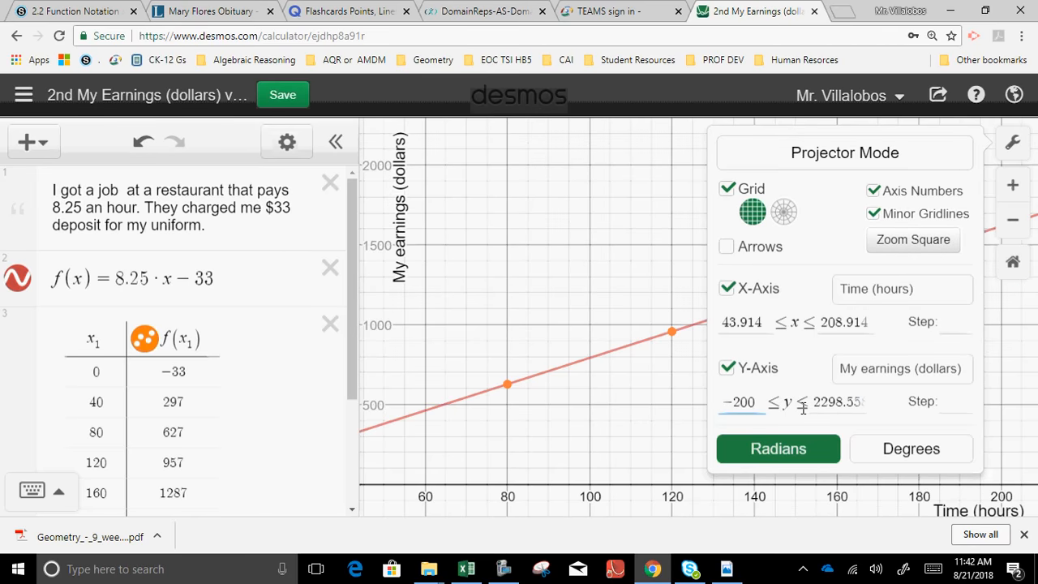
{"action": "key", "text": "Tab"}
{"action": "type", "text": "2000"}
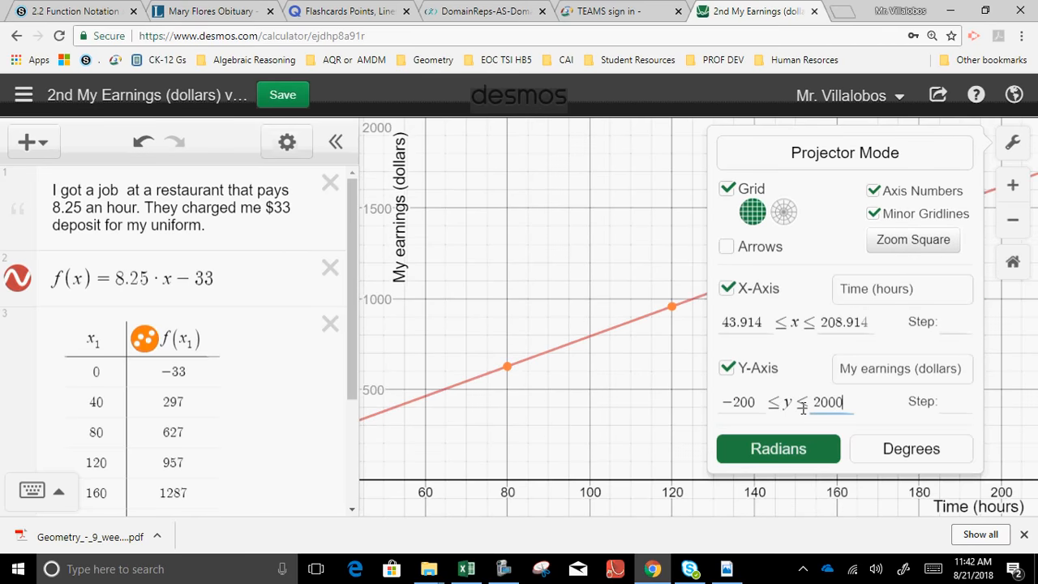
{"action": "left_click", "coordinate": [598, 284]}
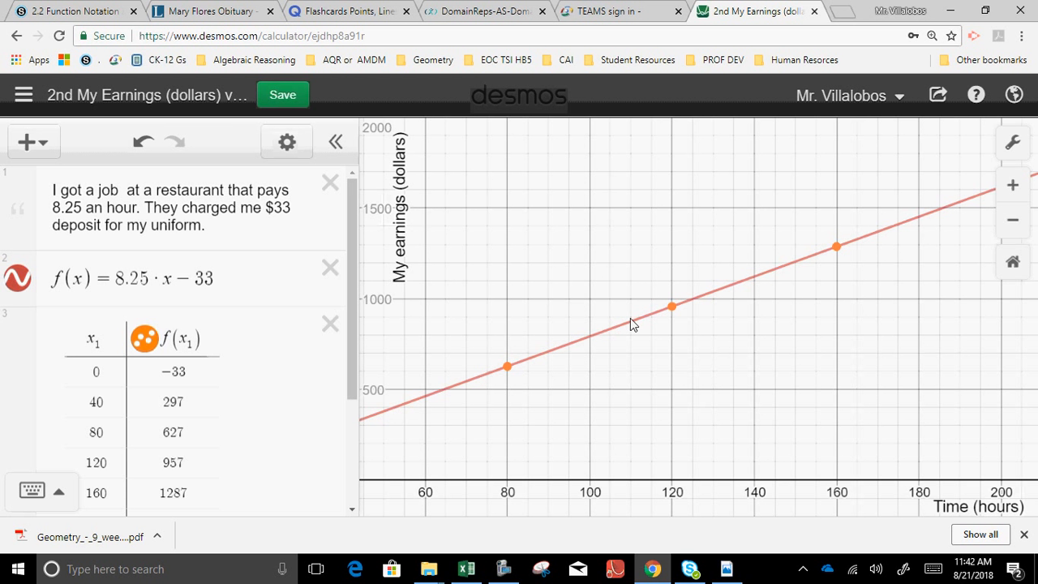
Show the coordinates of the plotted points at 120 and 80 hours.
{"action": "left_click", "coordinate": [673, 307]}
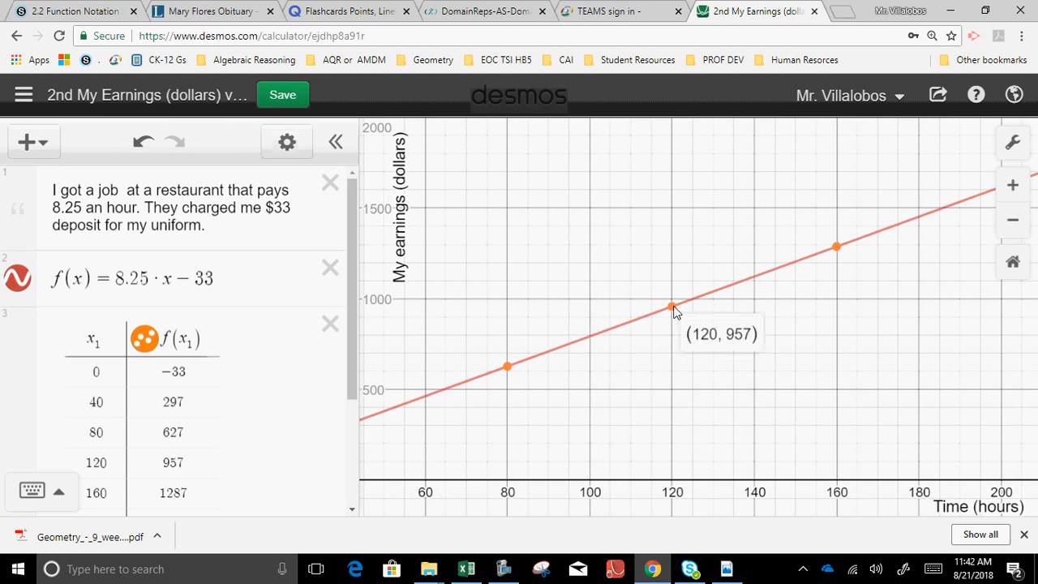
{"action": "left_click", "coordinate": [508, 367]}
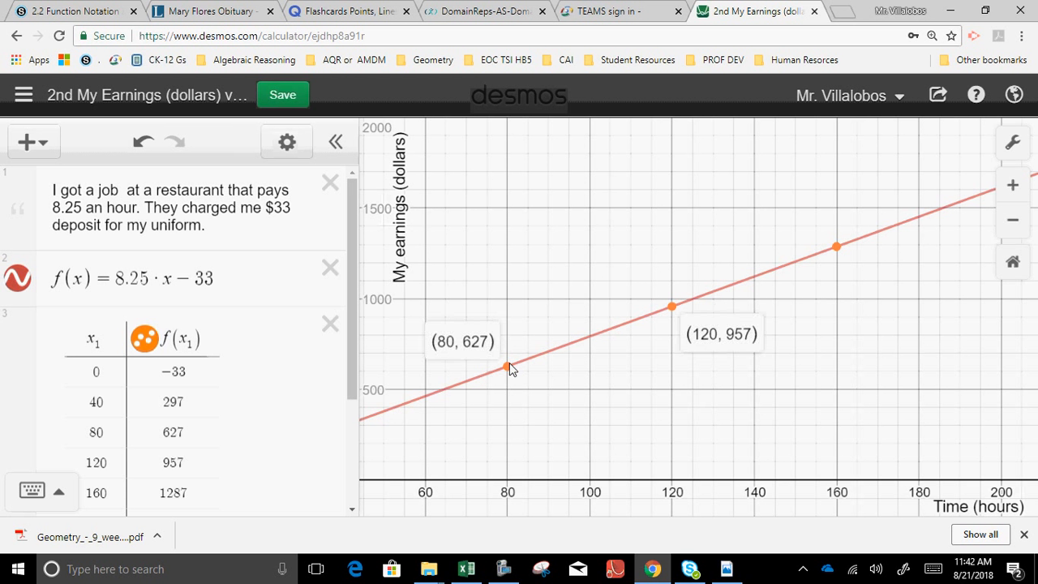
Set the x-axis range from −50 to 400 and close the graph settings.
{"action": "left_click", "coordinate": [1018, 149]}
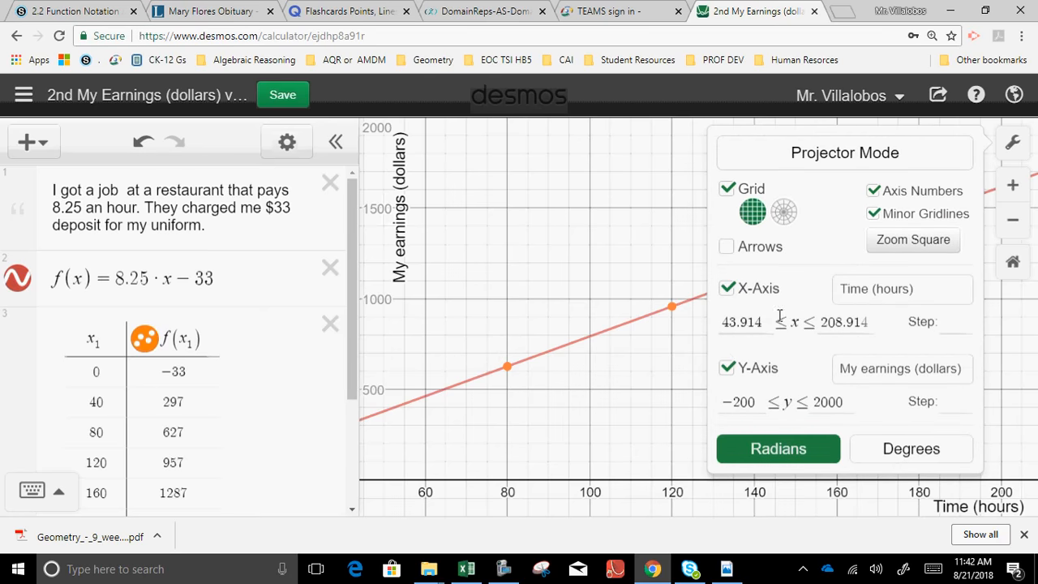
{"action": "left_click_drag", "start_coordinate": [771, 322], "coordinate": [680, 332]}
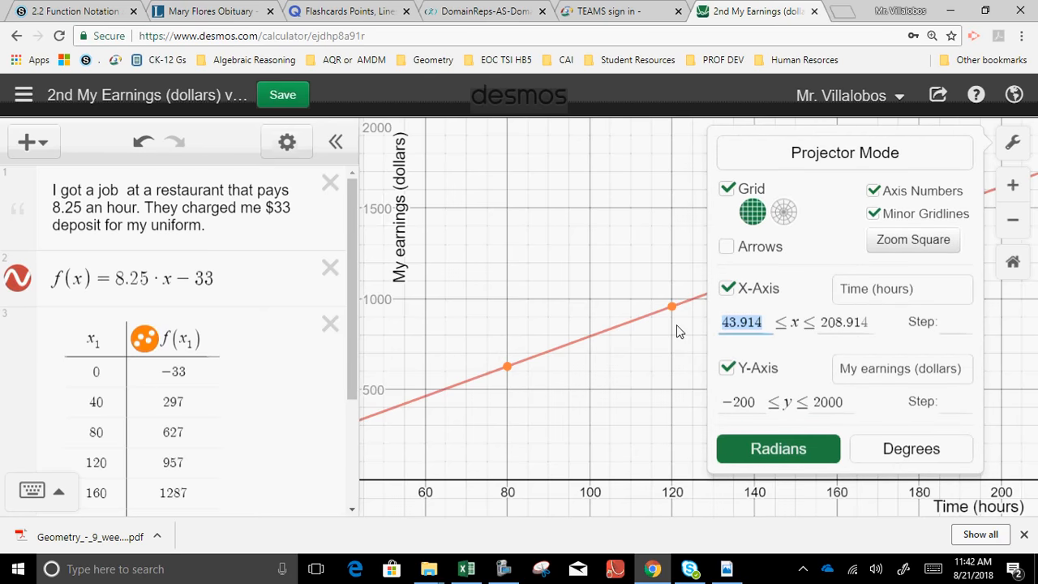
{"action": "type", "text": "-"}
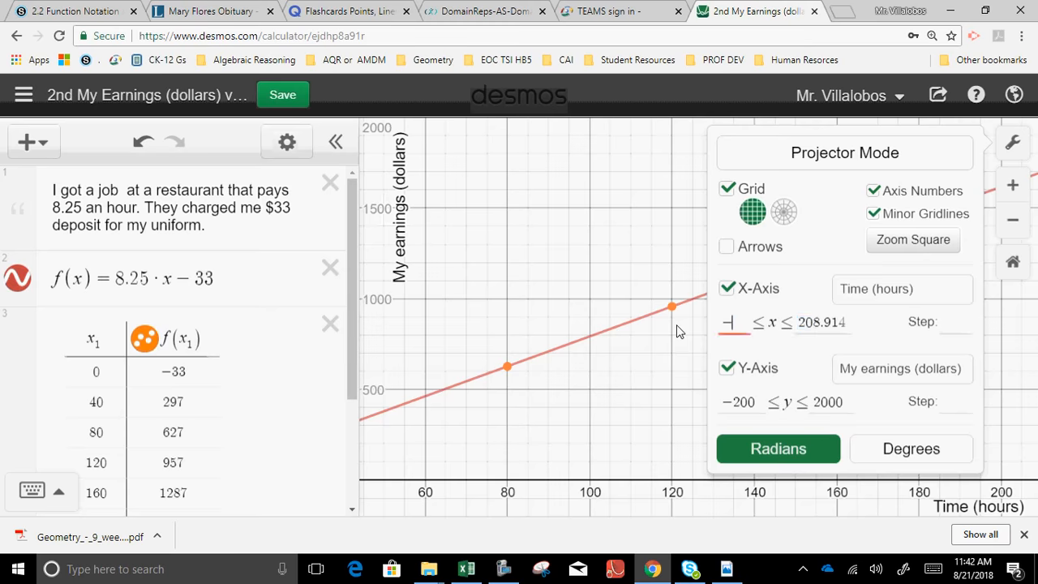
{"action": "type", "text": "50"}
{"action": "key", "text": "Tab"}
{"action": "type", "text": "3"}
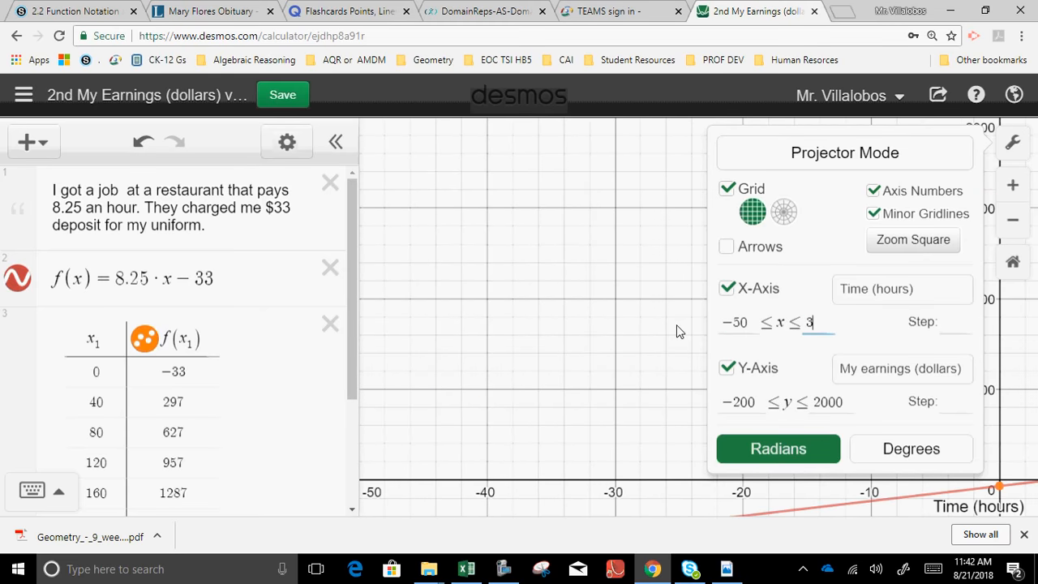
{"action": "key", "text": "BackSpace"}
{"action": "type", "text": "400"}
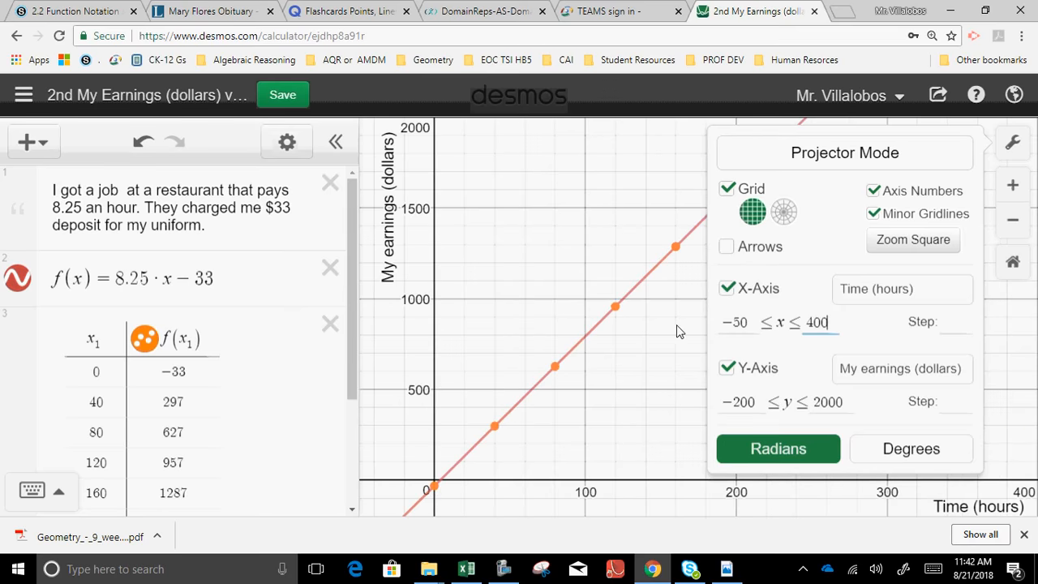
{"action": "left_click", "coordinate": [546, 284]}
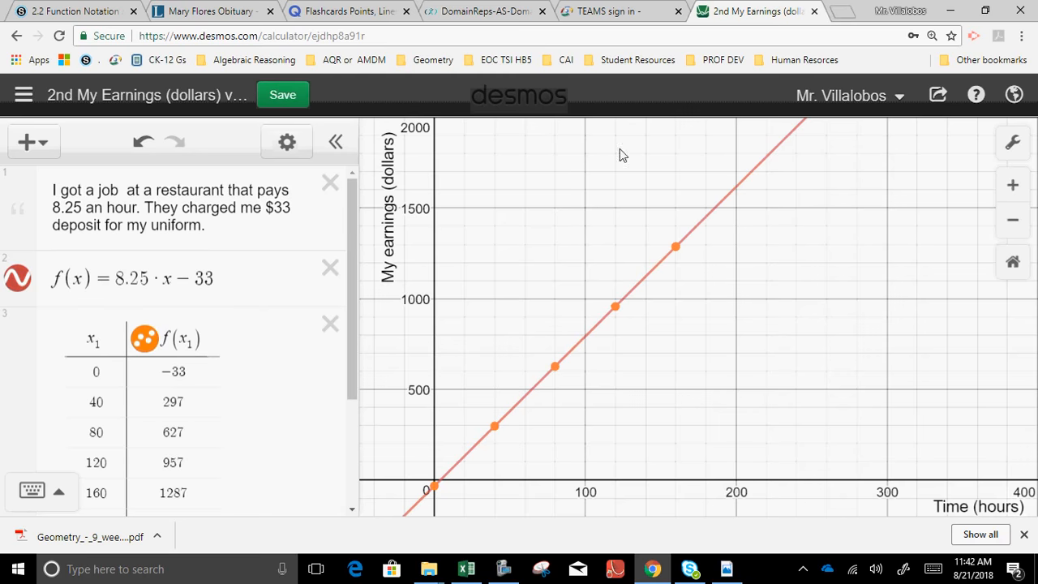
Set the y-axis upper limit to 3000 and close the graph settings.
{"action": "left_click", "coordinate": [1009, 149]}
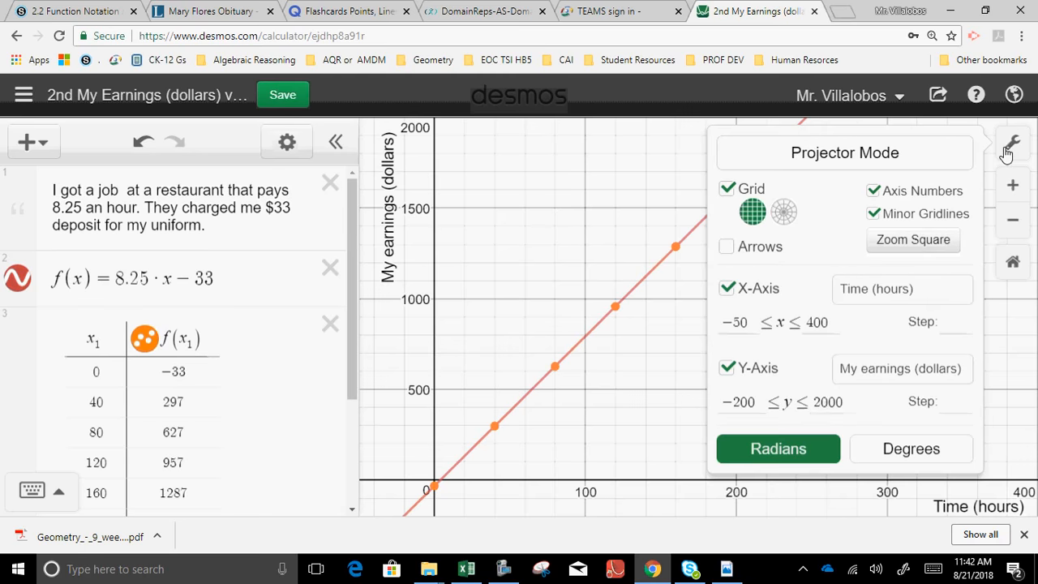
{"action": "left_click", "coordinate": [821, 401]}
{"action": "type", "text": "3"}
{"action": "left_click", "coordinate": [645, 414]}
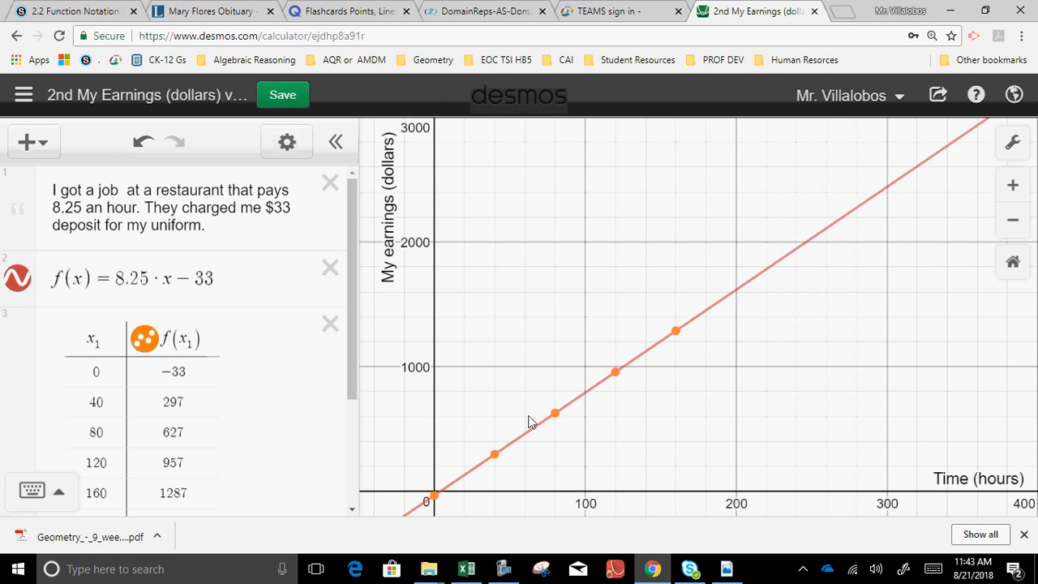
Show the coordinates of all five plotted points, from 0 to 160 hours.
{"action": "left_click", "coordinate": [495, 455]}
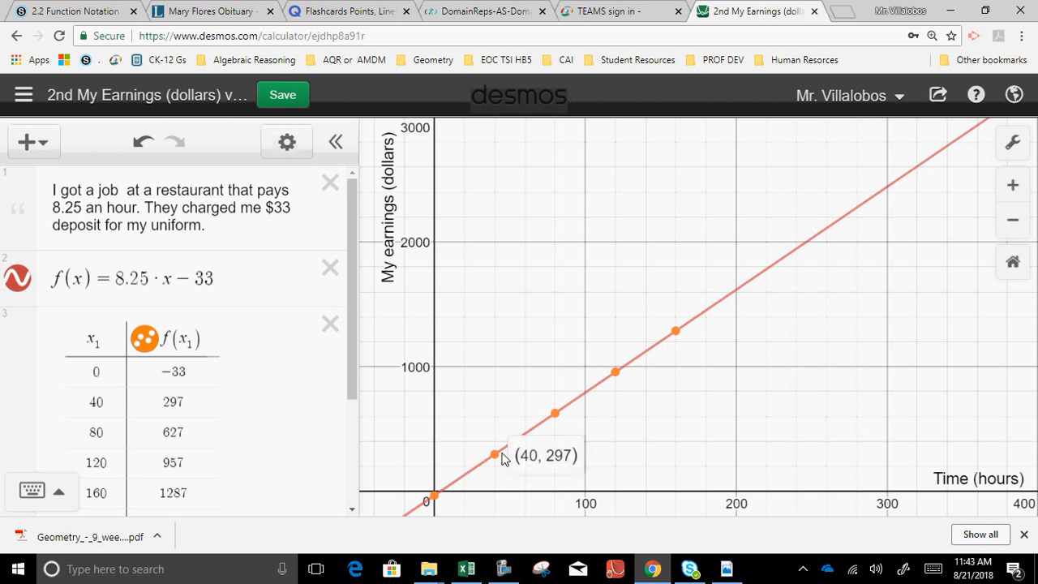
{"action": "left_click", "coordinate": [558, 420]}
{"action": "left_click", "coordinate": [616, 374]}
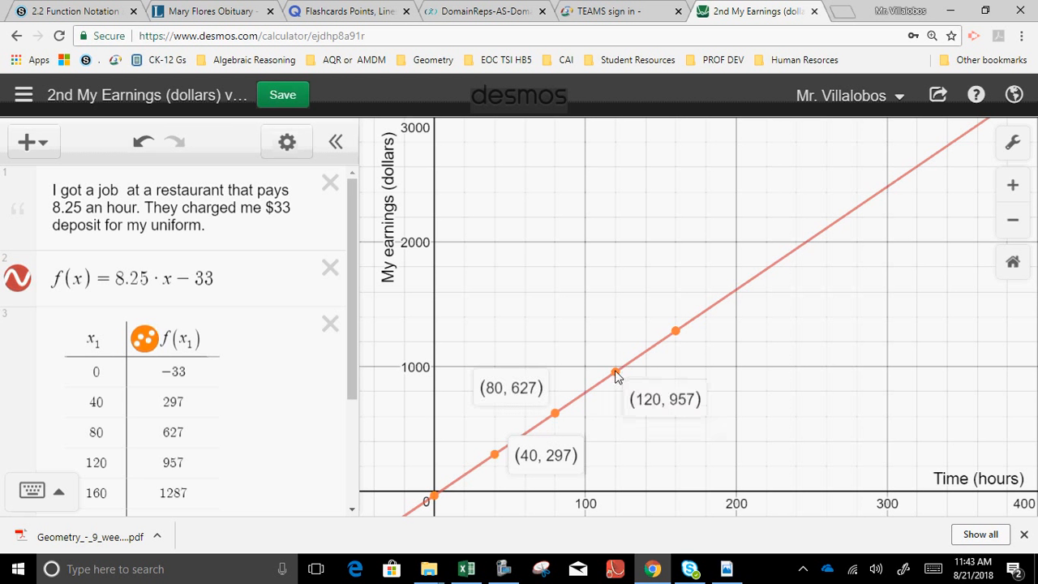
{"action": "left_click", "coordinate": [675, 331]}
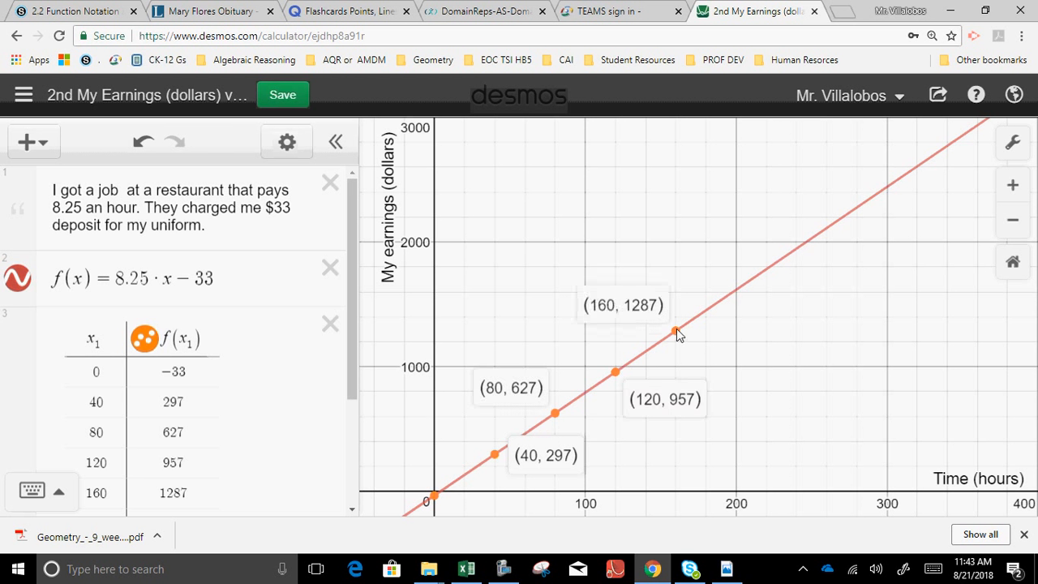
{"action": "left_click", "coordinate": [435, 496]}
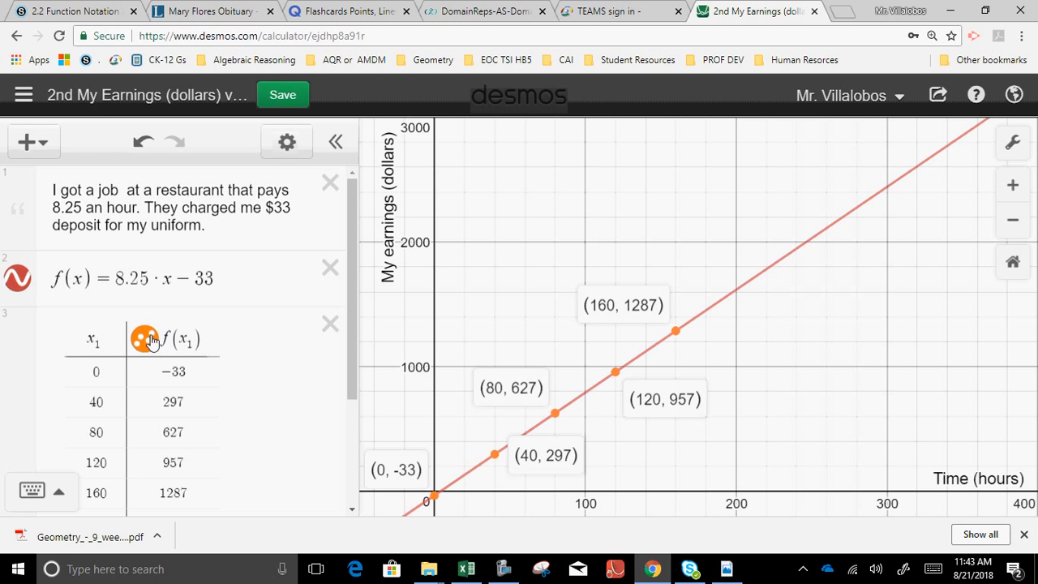
Hide the function's line and show it again, and hide the table's plotted points.
{"action": "left_click", "coordinate": [25, 282]}
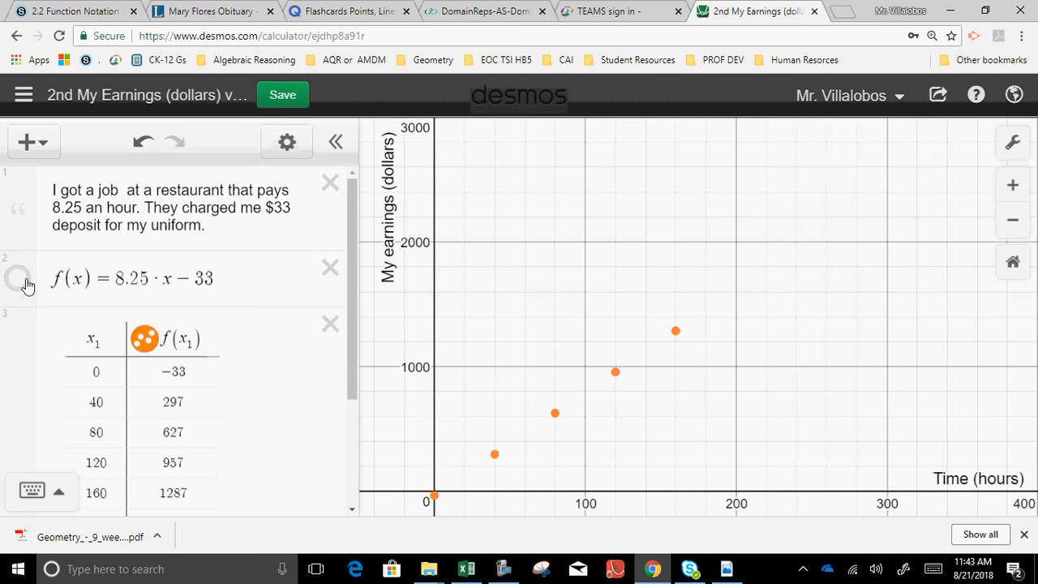
{"action": "left_click", "coordinate": [20, 280]}
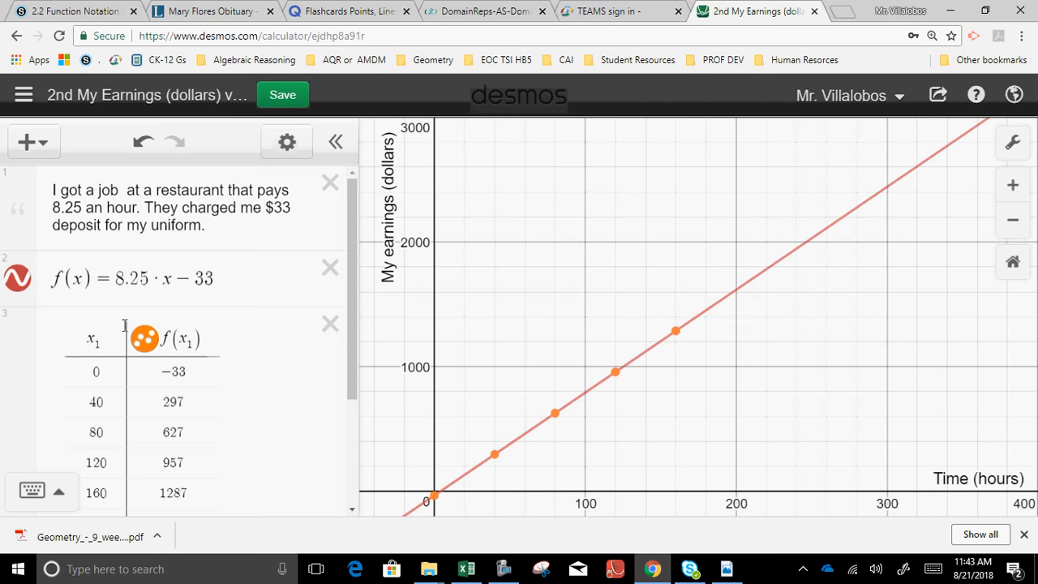
{"action": "left_click", "coordinate": [150, 341]}
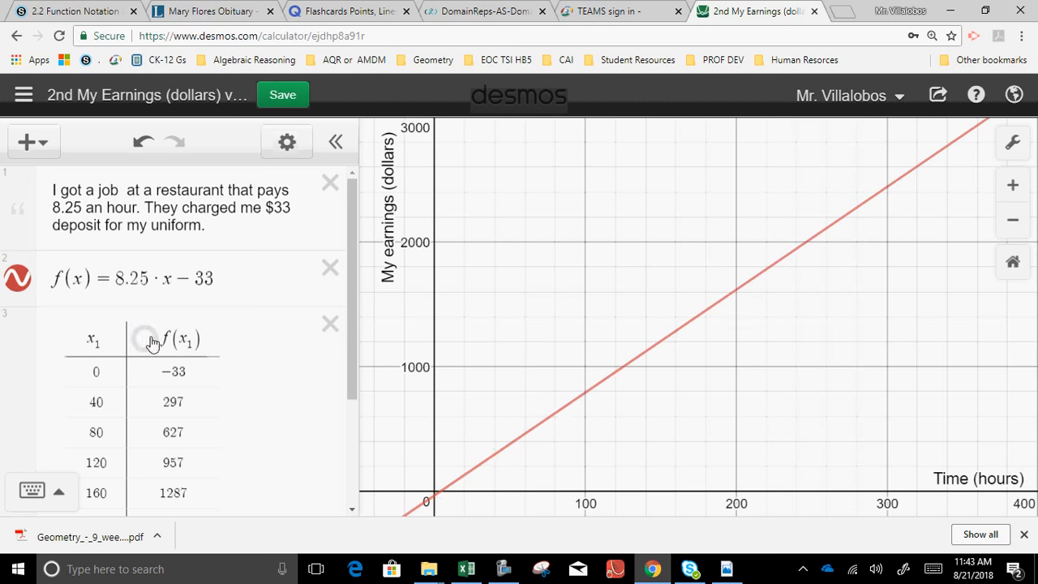
Change the table points' color to red and display the points on the graph again.
{"action": "left_click", "coordinate": [149, 342]}
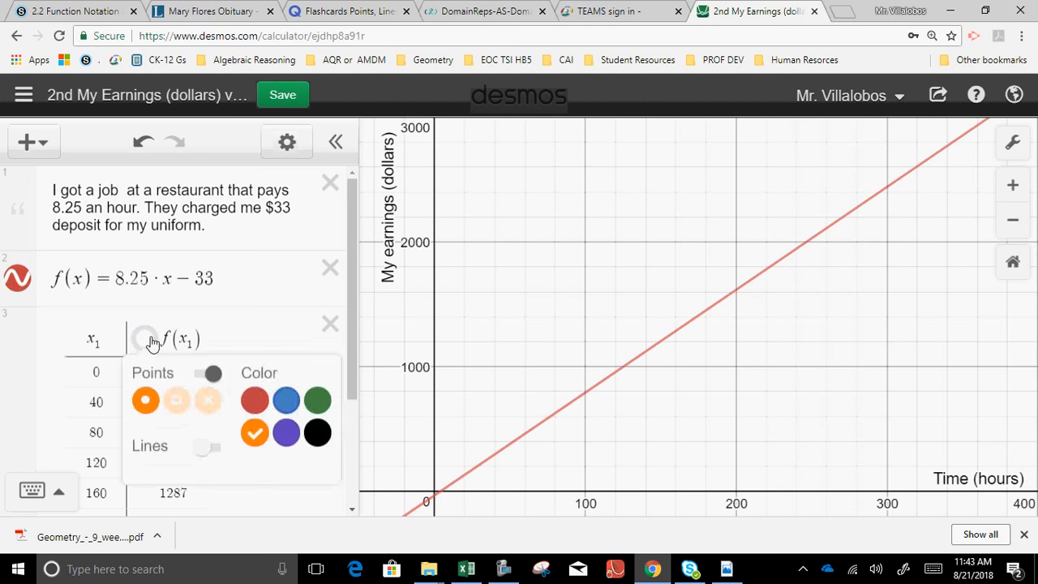
{"action": "left_click", "coordinate": [252, 401]}
{"action": "left_click", "coordinate": [248, 301]}
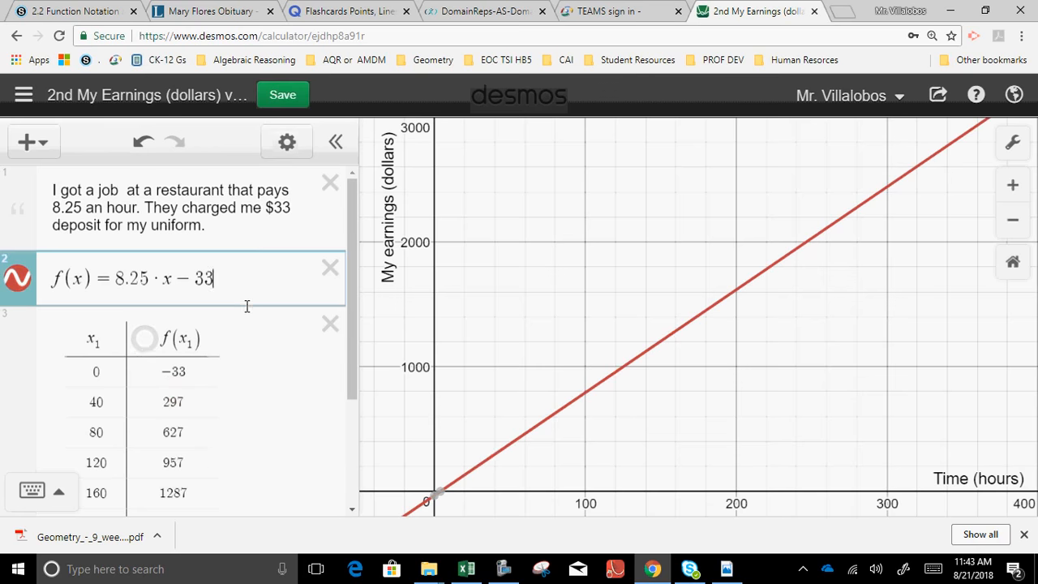
{"action": "left_click", "coordinate": [146, 341]}
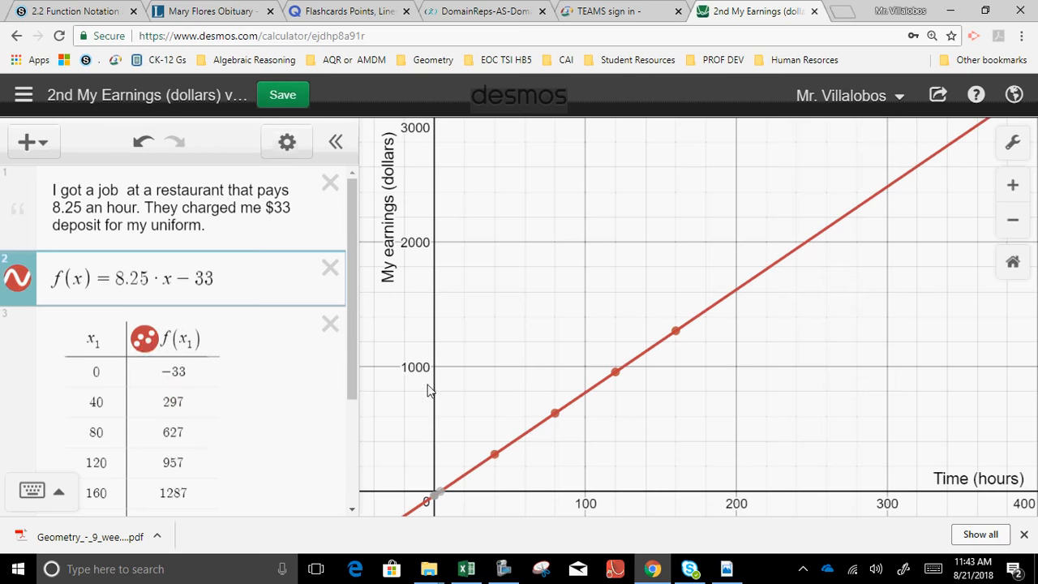
Change the color of the table's plotted points to black.
{"action": "left_click", "coordinate": [146, 344]}
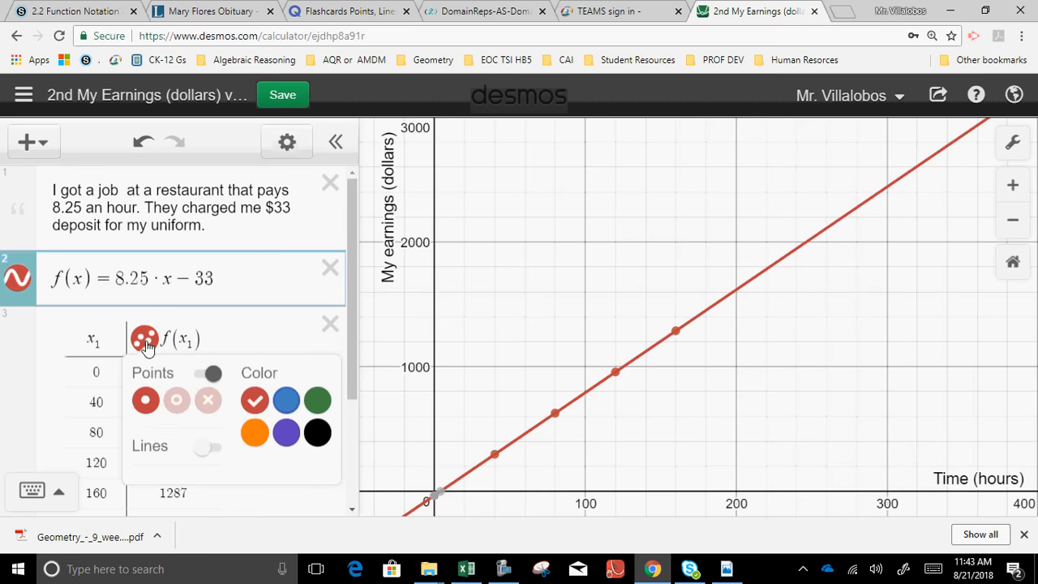
{"action": "left_click", "coordinate": [318, 432]}
{"action": "left_click", "coordinate": [298, 325]}
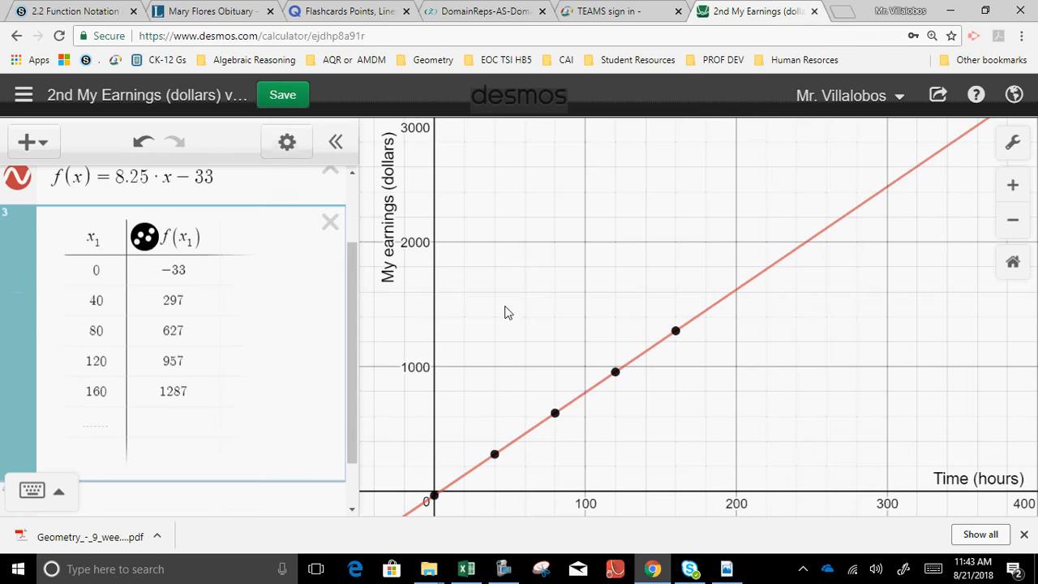
Review the note, function and table alongside the axis labels and ranges in the graph settings.
{"action": "left_click", "coordinate": [1014, 142]}
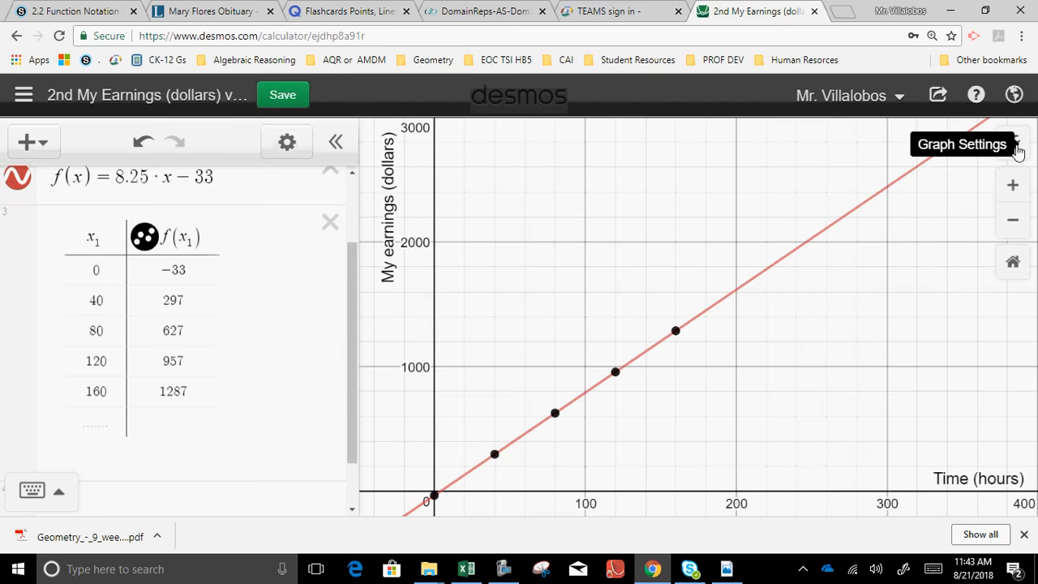
{"action": "left_click", "coordinate": [1015, 145]}
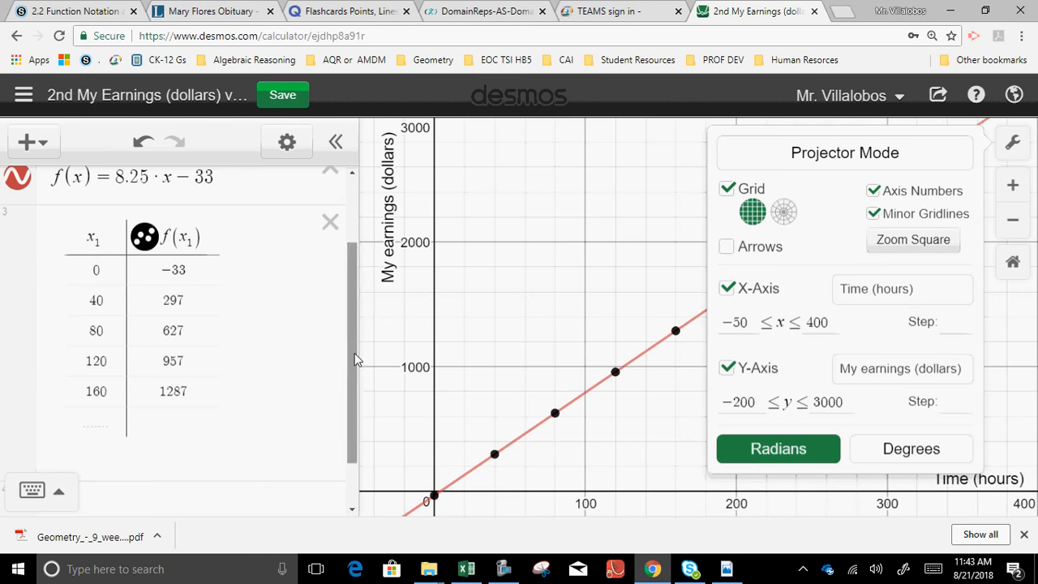
{"action": "left_click_drag", "start_coordinate": [355, 352], "coordinate": [363, 289]}
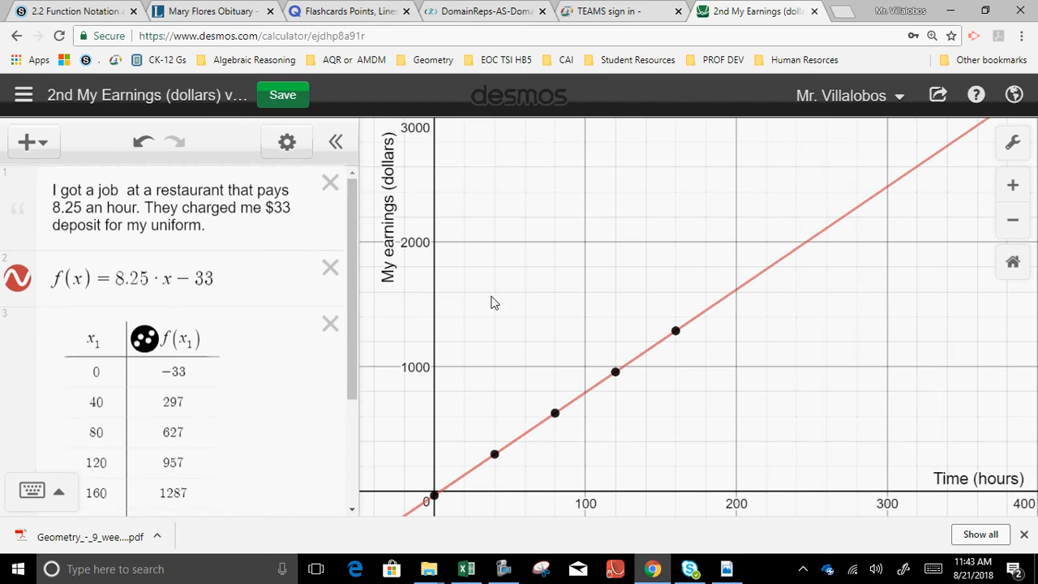
{"action": "left_click", "coordinate": [1012, 142]}
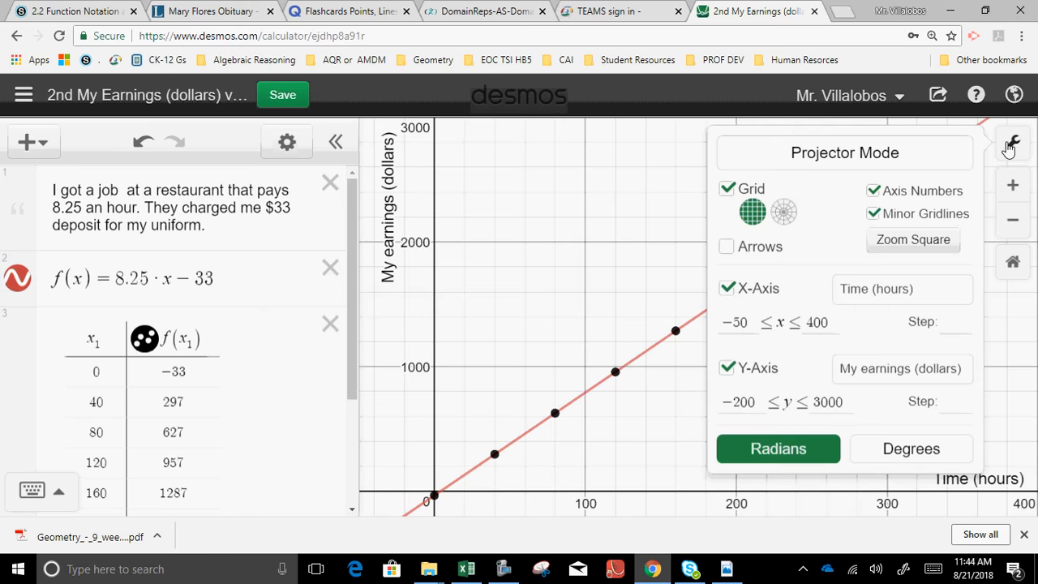